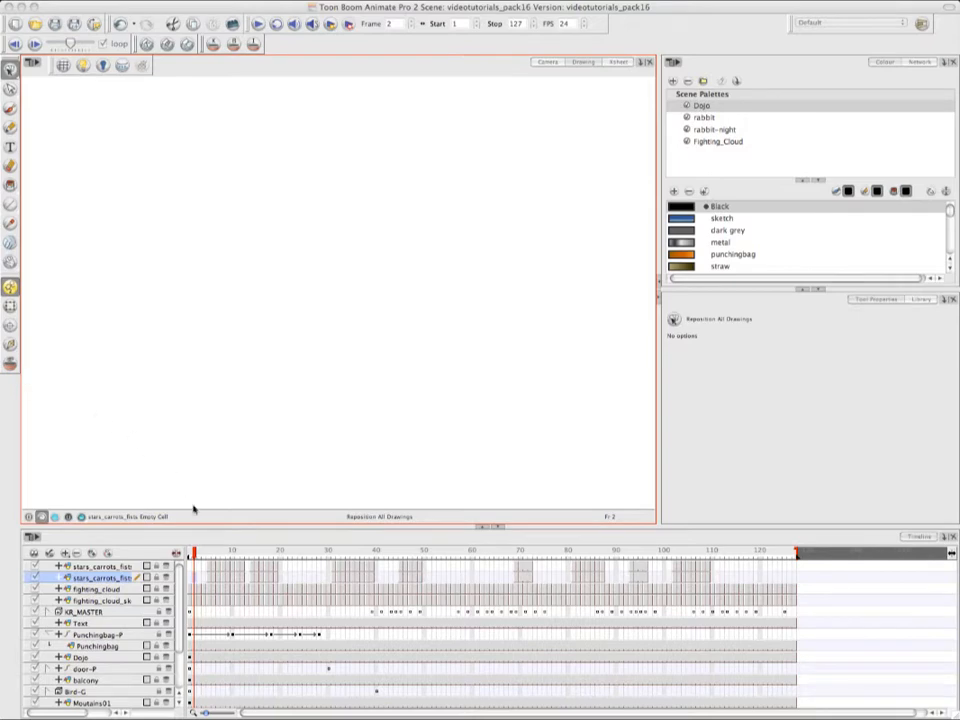
- Go to frame 8 of the rough carrot layer and show onion skin spanning several drawings before and after it
{"action": "left_click", "coordinate": [198, 555]}
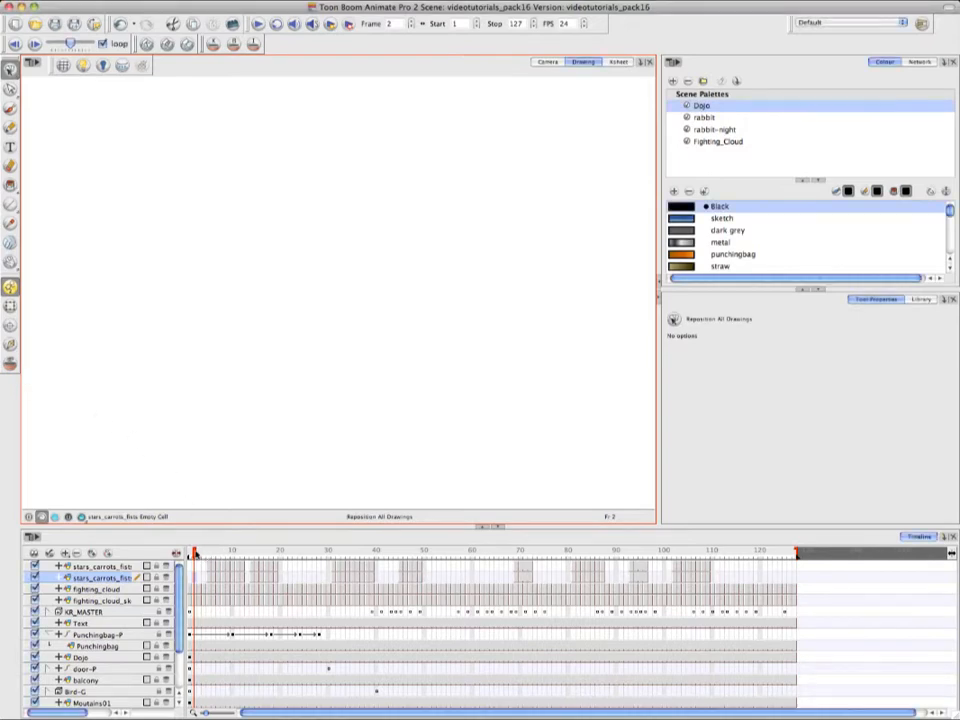
{"action": "left_click", "coordinate": [213, 556]}
{"action": "left_click_drag", "start_coordinate": [213, 556], "coordinate": [224, 553]}
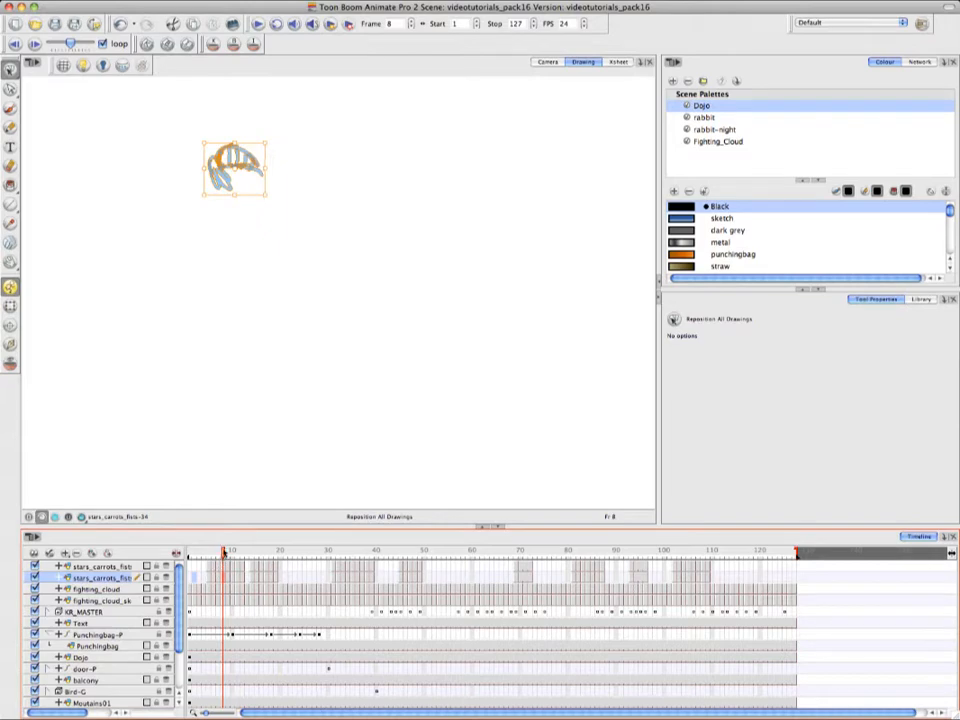
{"action": "left_click", "coordinate": [11, 364]}
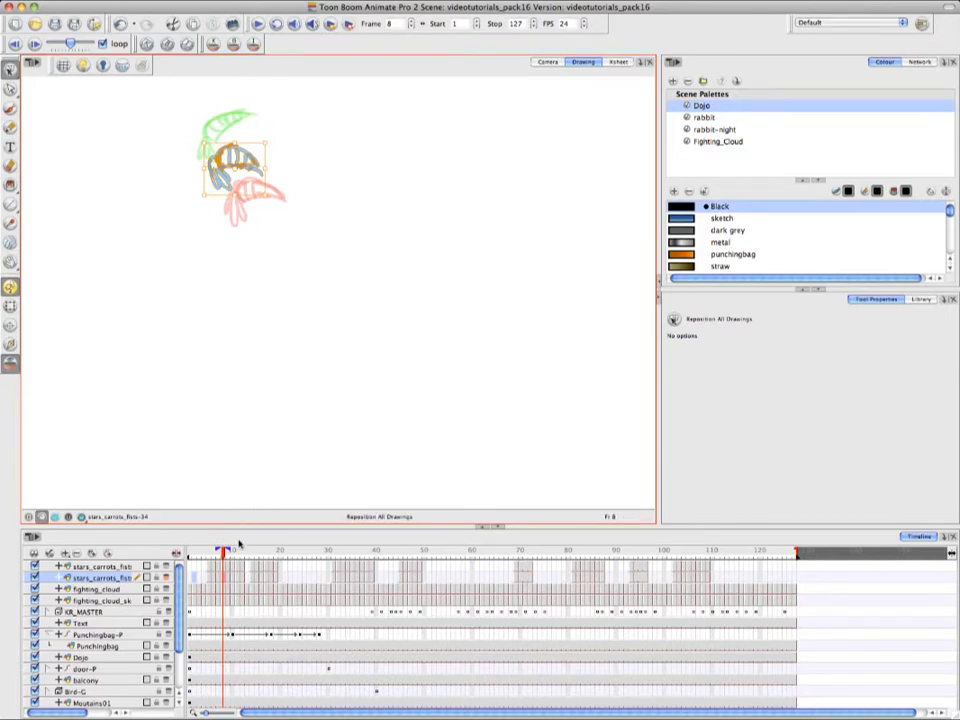
{"action": "mouse_move", "coordinate": [229, 552]}
{"action": "left_mouse_down"}
{"action": "mouse_move", "coordinate": [237, 552]}
{"action": "mouse_move", "coordinate": [214, 553]}
{"action": "left_mouse_up"}
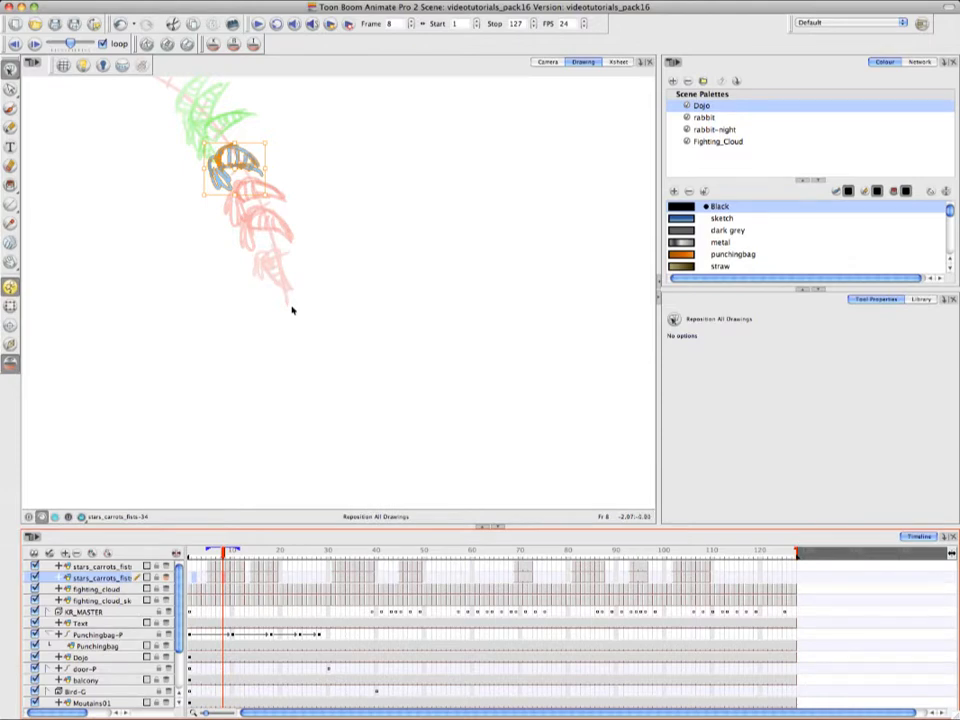
{"action": "left_click_drag", "start_coordinate": [315, 176], "coordinate": [392, 239]}
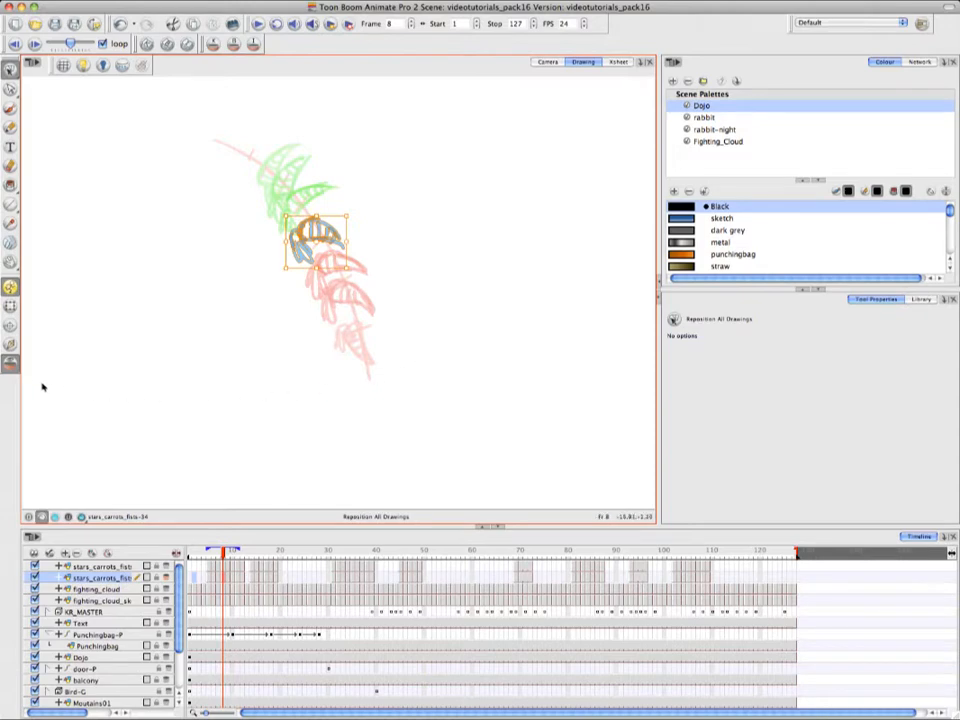
- Turn off onion skinning and turn on the light table in the Drawing view
{"action": "left_click", "coordinate": [11, 364]}
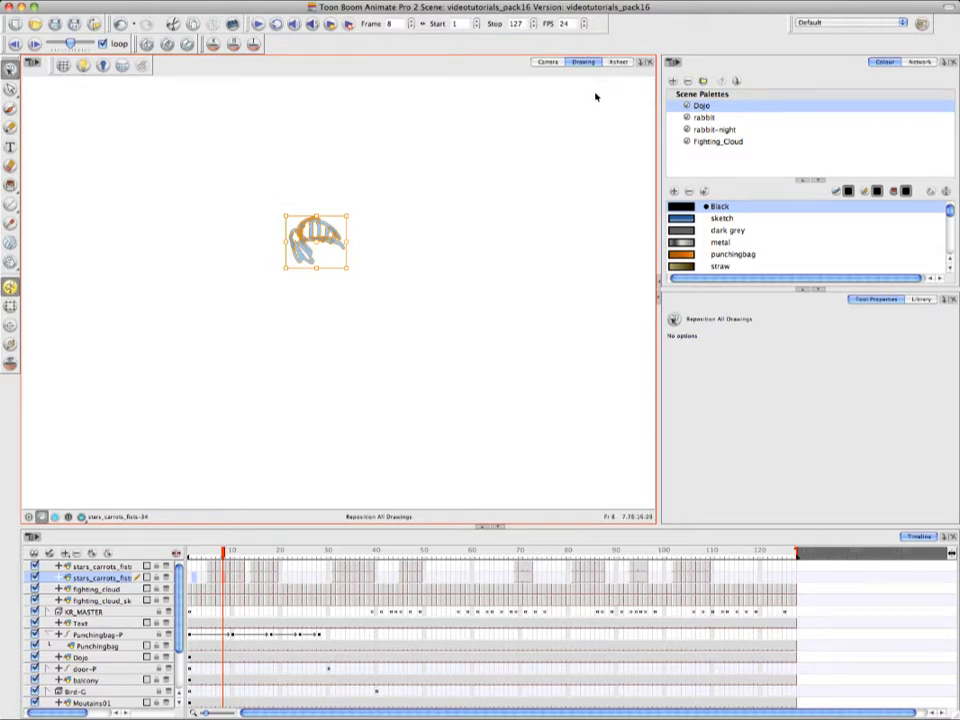
{"action": "left_click", "coordinate": [83, 65]}
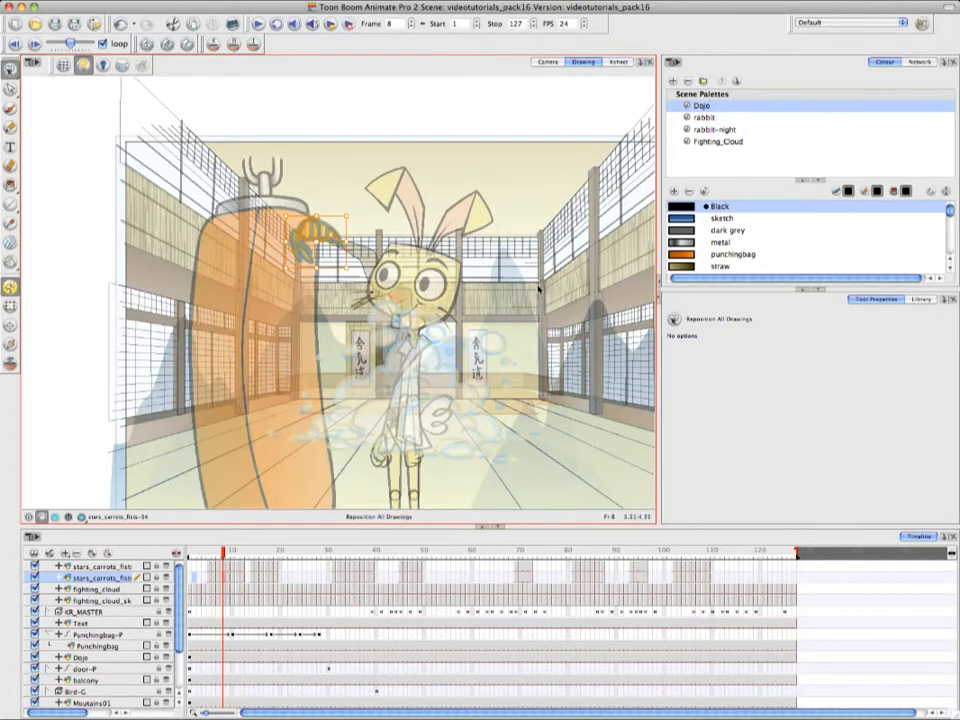
{"action": "key", "text": "space"}
{"action": "left_click_drag", "start_coordinate": [539, 289], "coordinate": [422, 241]}
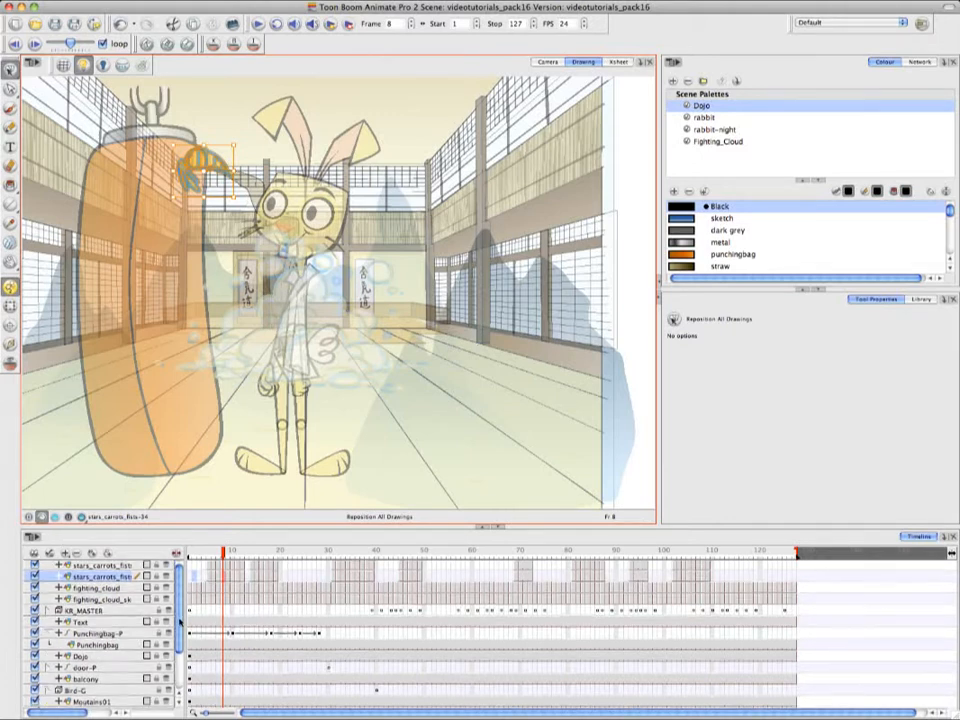
- Hide the sky, three mountain, Bird-G, balcony and door-P layers in the Timeline
{"action": "left_click_drag", "start_coordinate": [183, 616], "coordinate": [180, 671]}
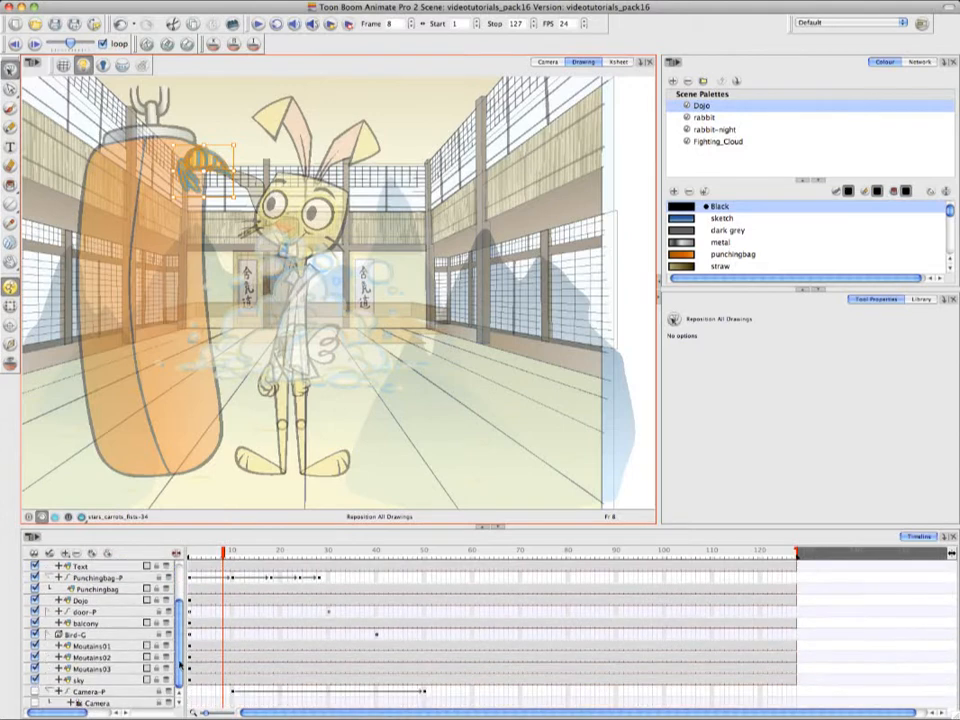
{"action": "left_click", "coordinate": [35, 680]}
{"action": "left_click", "coordinate": [35, 669]}
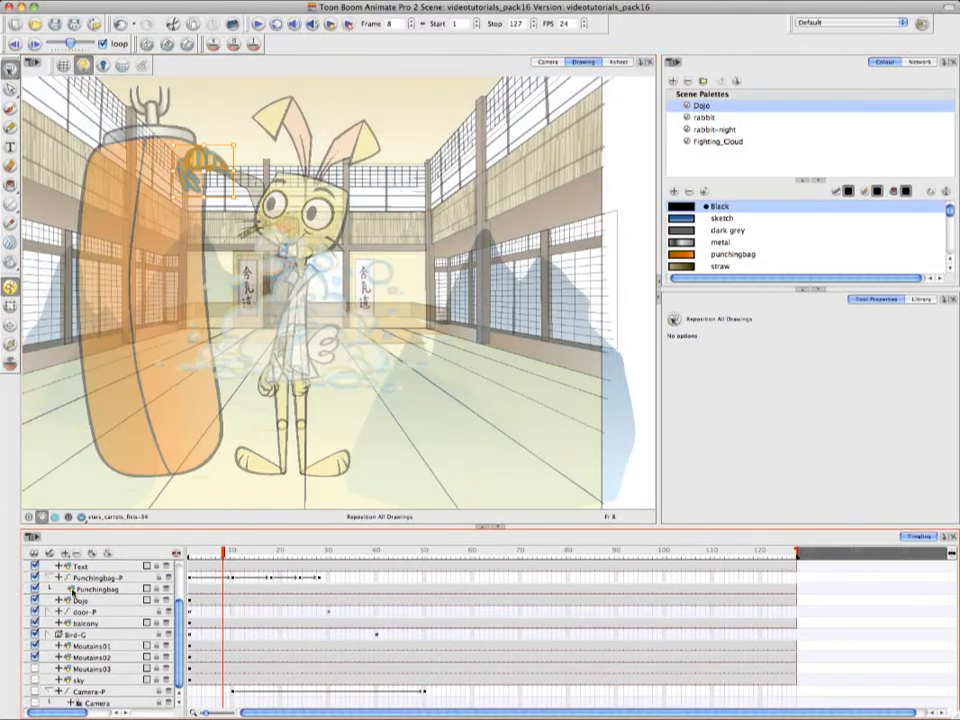
{"action": "left_click", "coordinate": [36, 657]}
{"action": "left_click", "coordinate": [35, 645]}
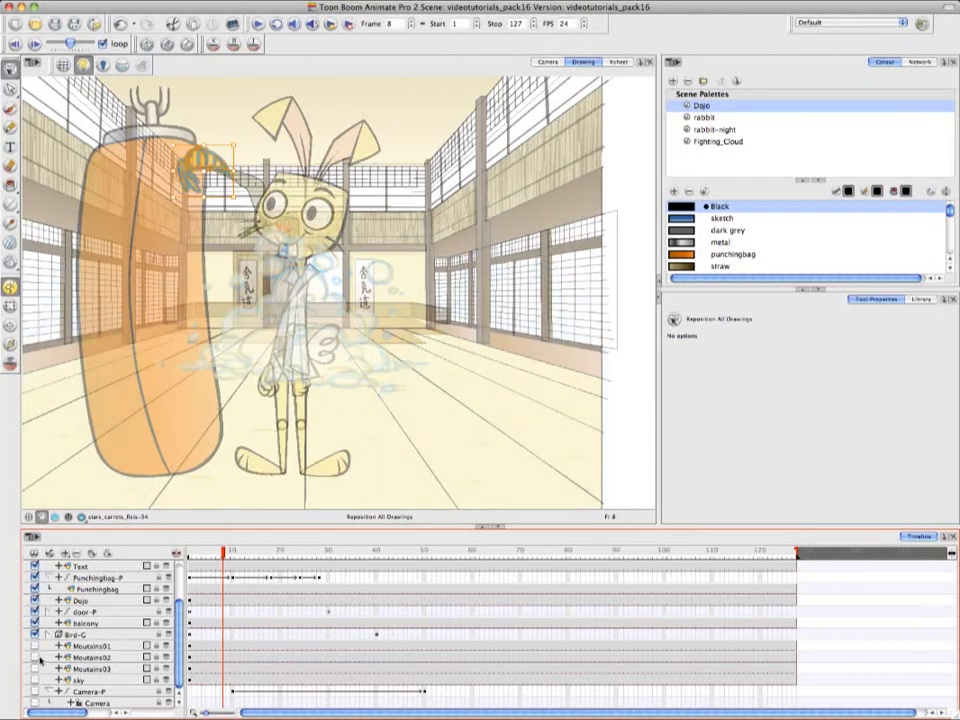
{"action": "left_click", "coordinate": [35, 634]}
{"action": "left_click", "coordinate": [35, 623]}
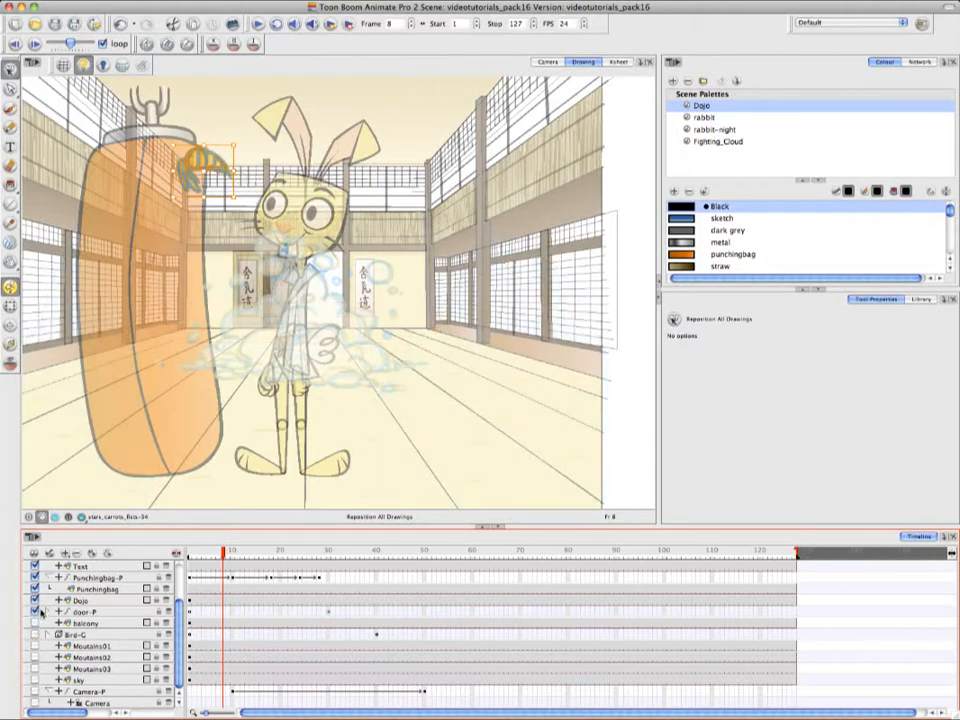
{"action": "left_click", "coordinate": [35, 611]}
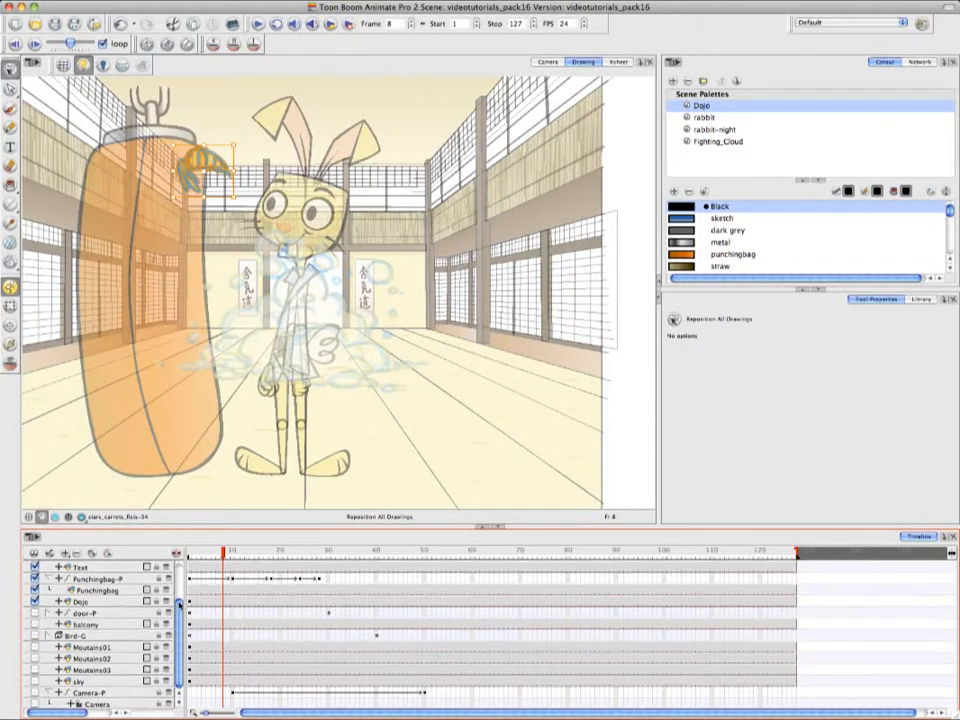
- Hide the Text, punching bag, KR_MASTER, rough cloud and rough carrot layers, and select the clean carrot drawing at frame 7
{"action": "scroll", "coordinate": [172, 577], "scroll_direction": "up", "scroll_amount": 3}
{"action": "left_click", "coordinate": [35, 634]}
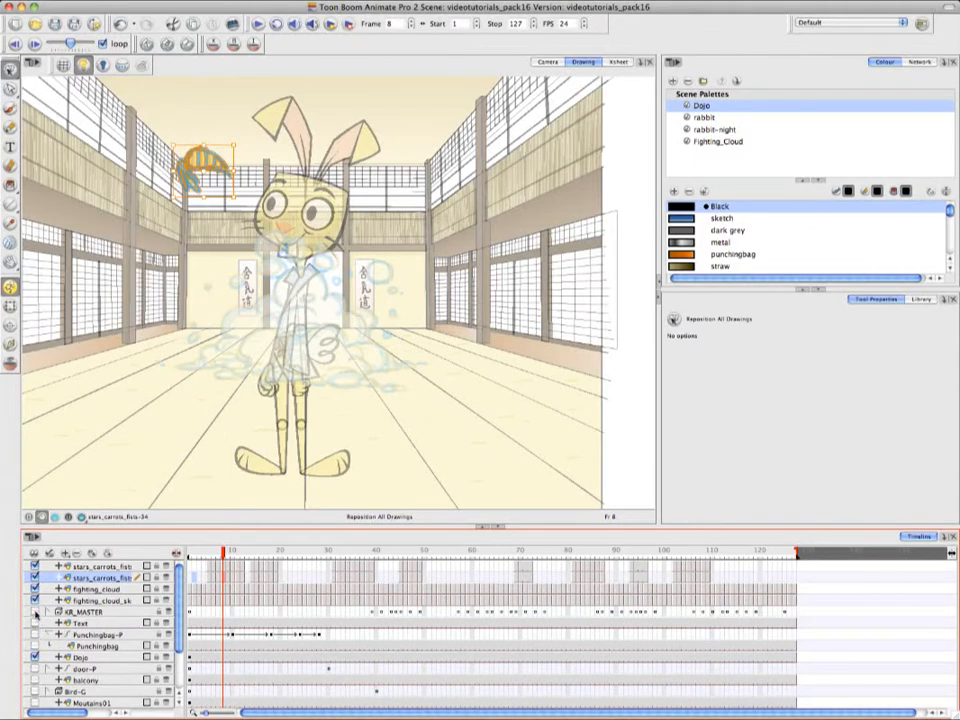
{"action": "left_click", "coordinate": [35, 611]}
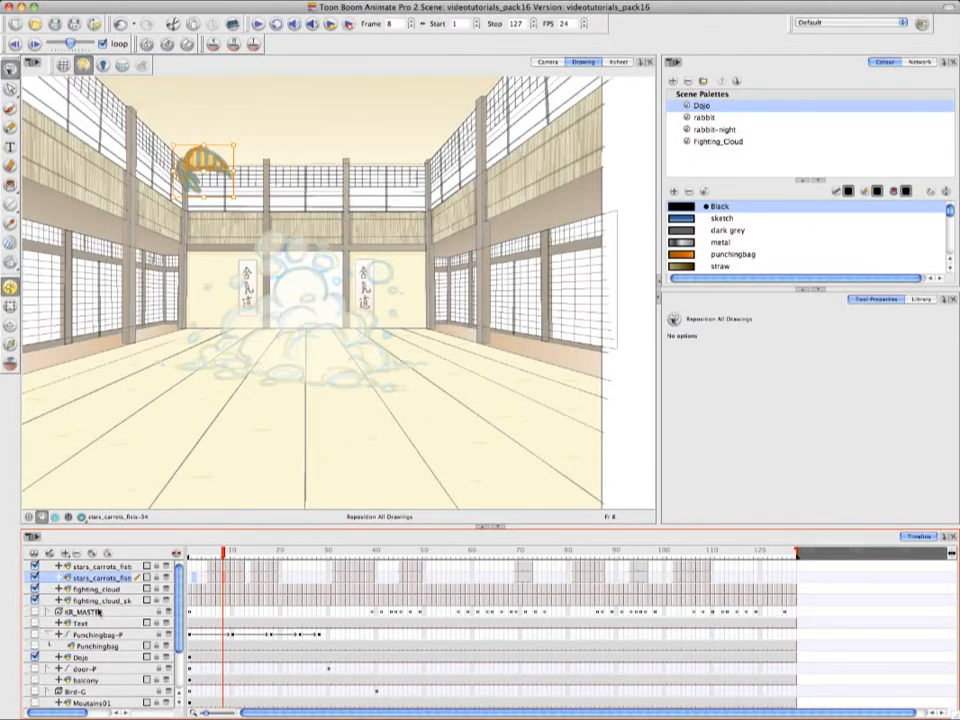
{"action": "left_click", "coordinate": [35, 589]}
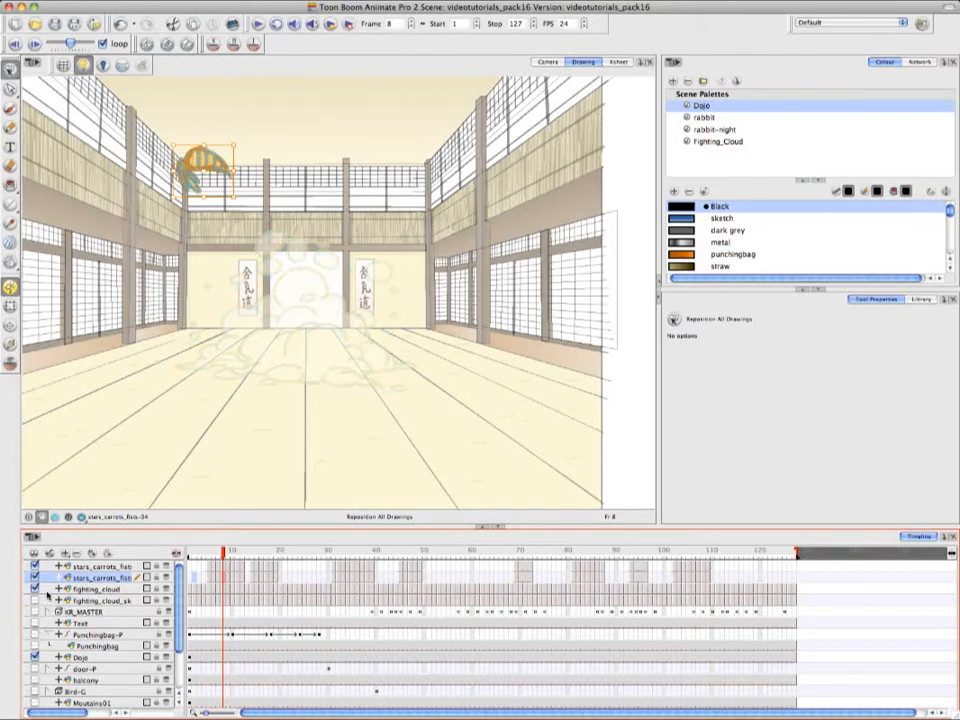
{"action": "left_click", "coordinate": [217, 567]}
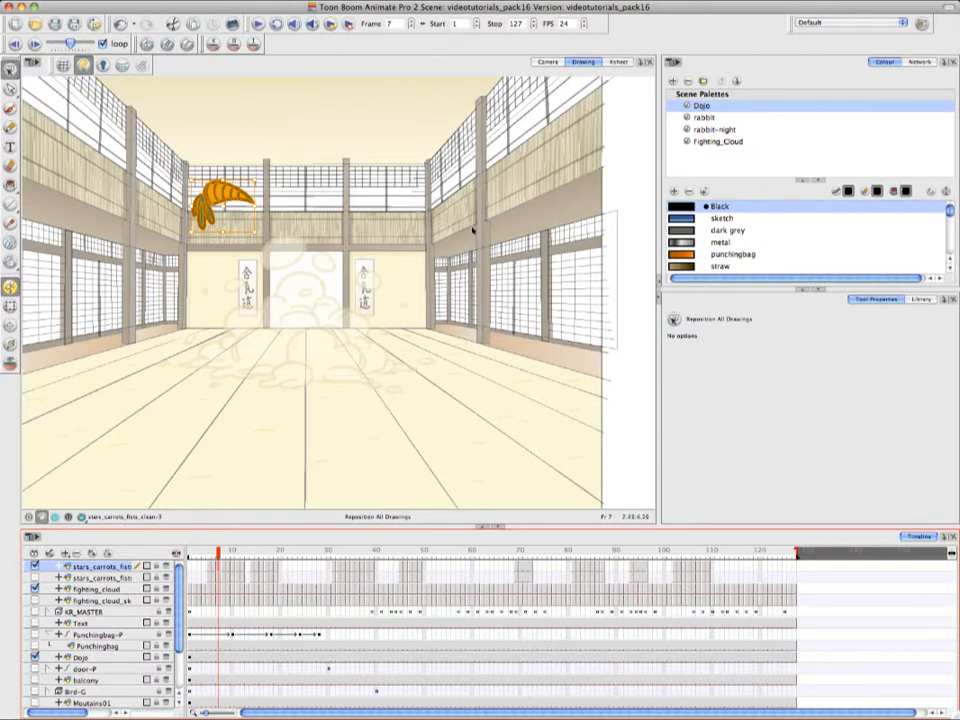
{"action": "left_click_drag", "start_coordinate": [452, 255], "coordinate": [492, 253]}
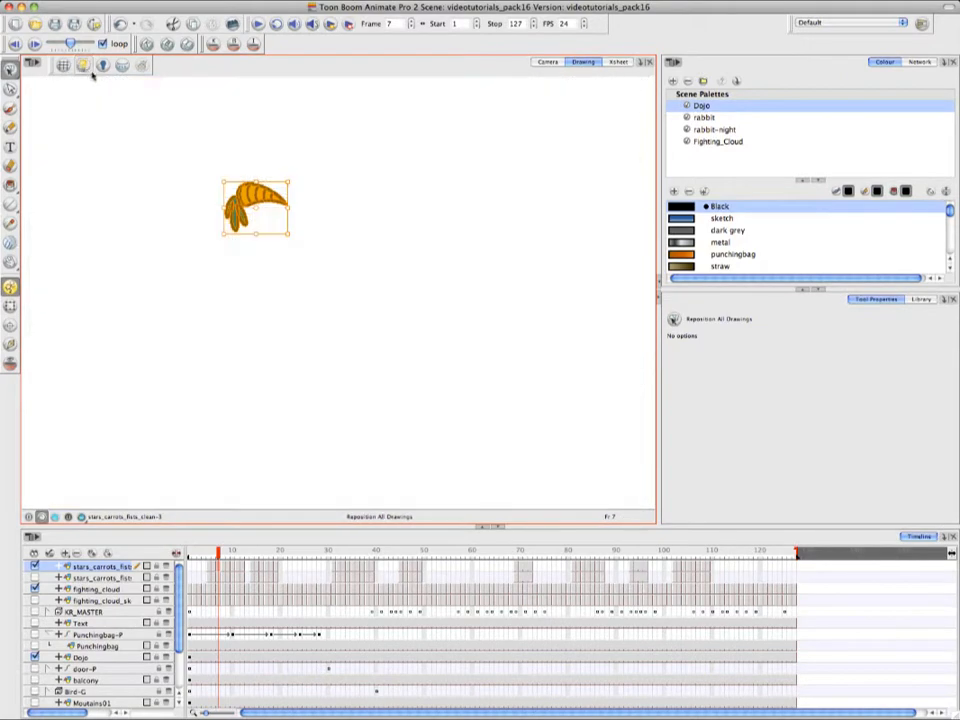
- Compare the scene in the Camera view with the Drawing view, both without and with the light table
{"action": "left_click", "coordinate": [84, 66]}
{"action": "left_click", "coordinate": [549, 63]}
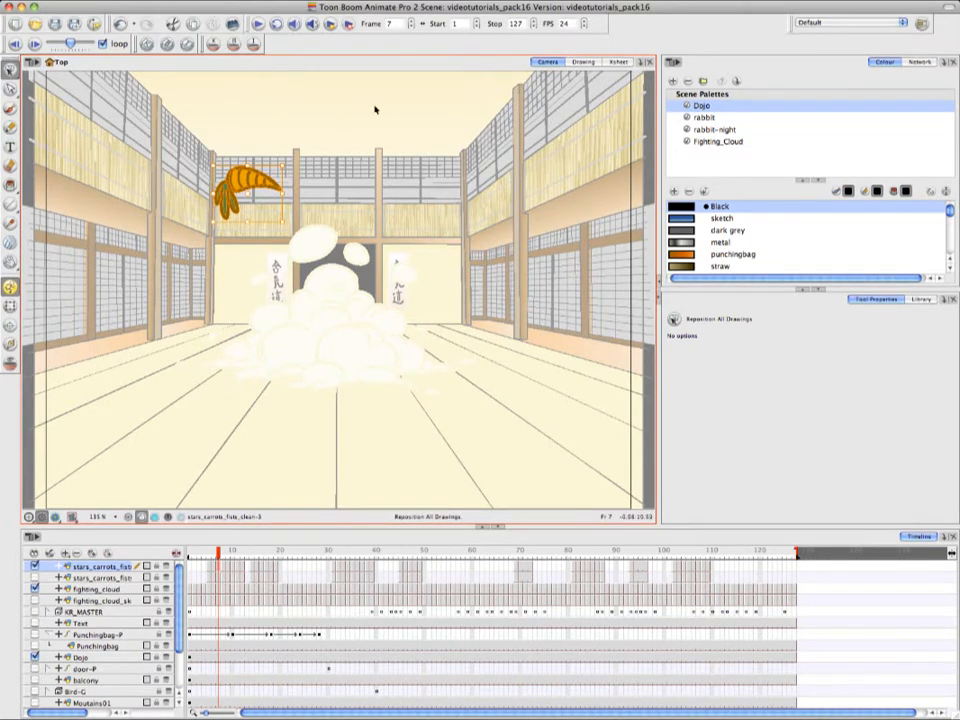
{"action": "left_click", "coordinate": [584, 63]}
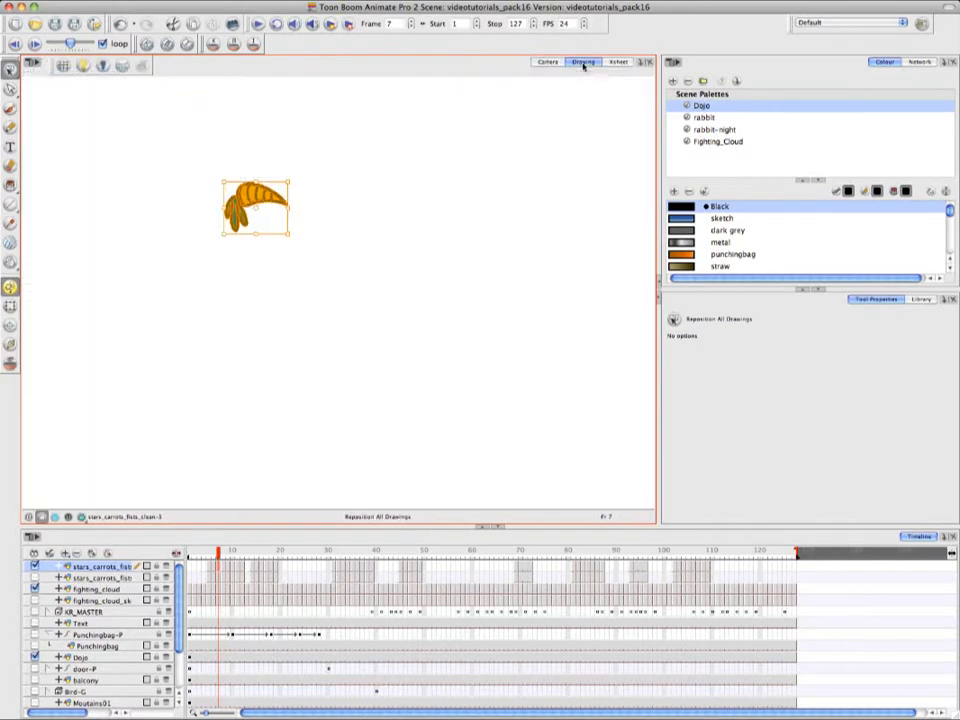
{"action": "left_click", "coordinate": [83, 66]}
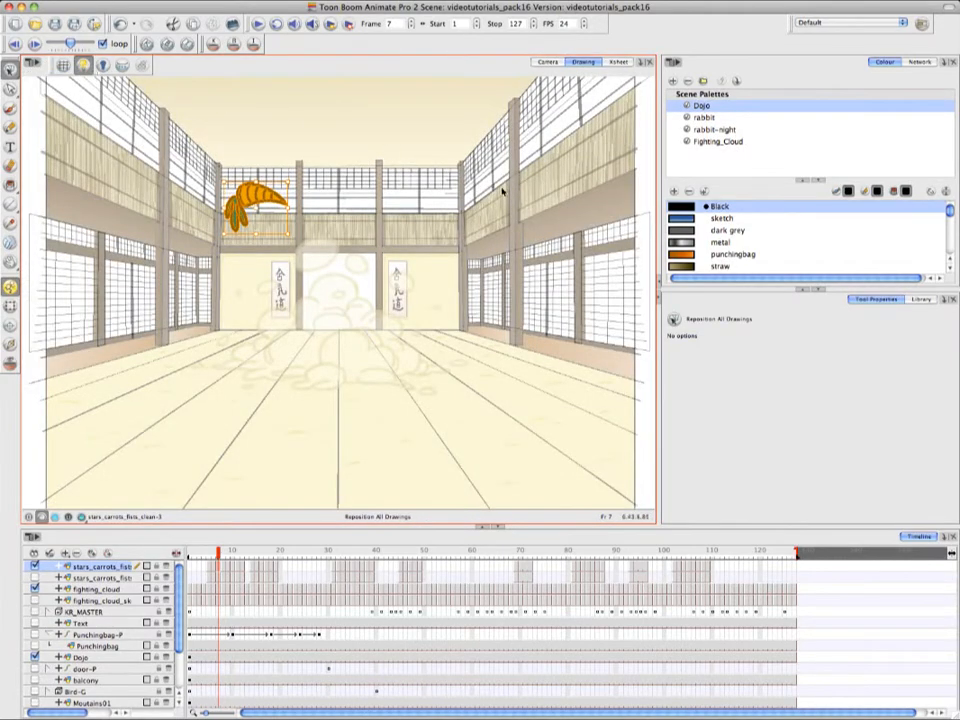
- Open the Xsheet and mark drawing 1 at frame 5 of the stars_carrots_fists_clean column as a Key Drawing
{"action": "left_click", "coordinate": [619, 62]}
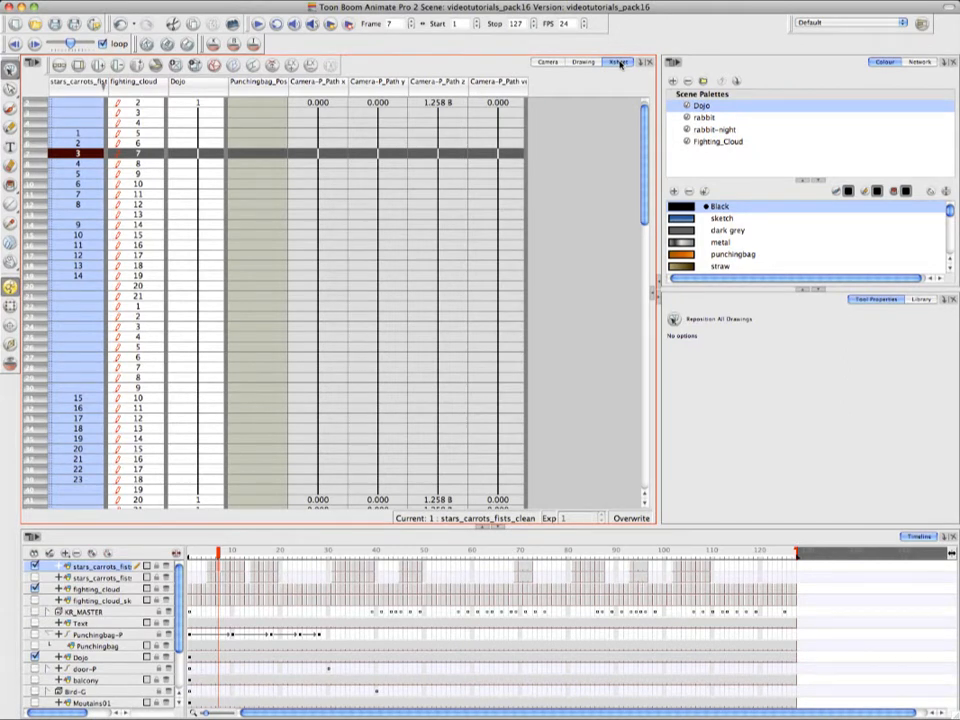
{"action": "scroll", "coordinate": [482, 120], "scroll_direction": "up", "scroll_amount": 1}
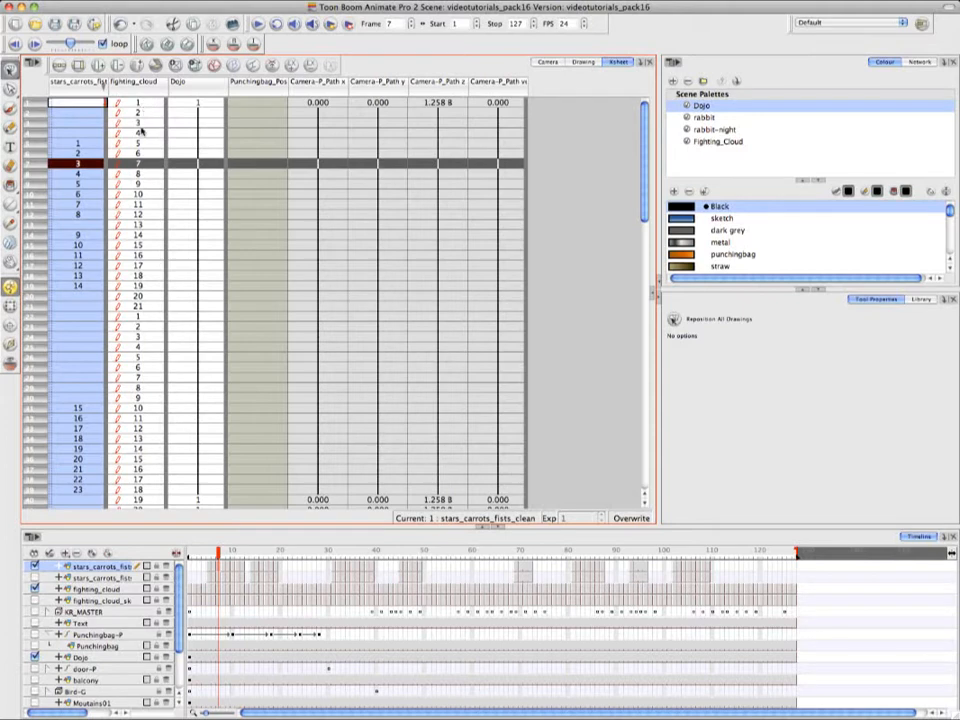
{"action": "left_click", "coordinate": [88, 143]}
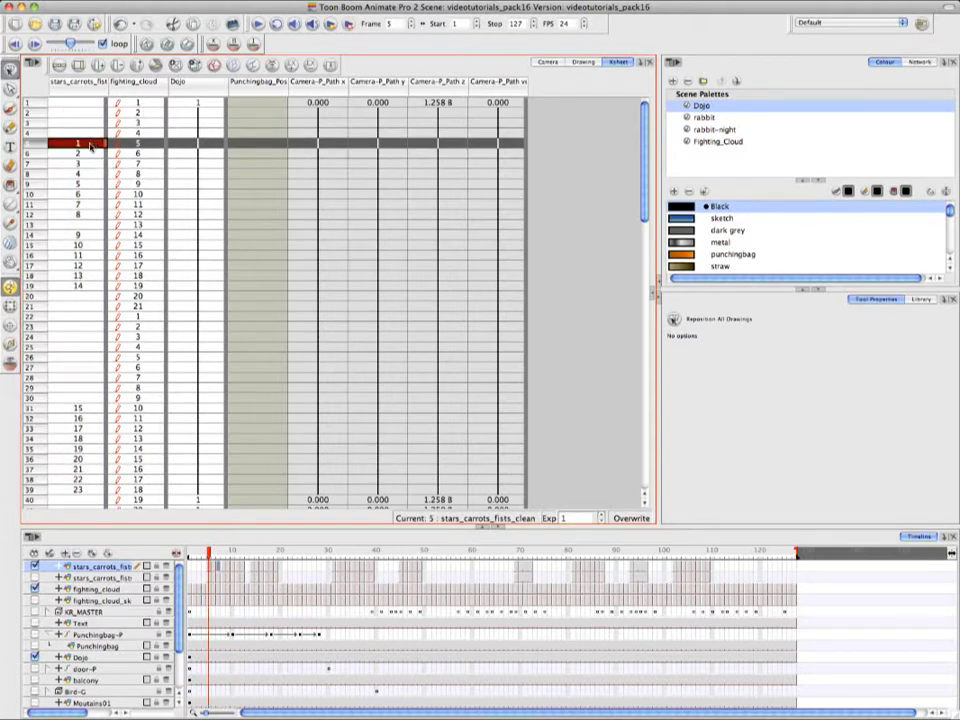
{"action": "right_click", "coordinate": [91, 145]}
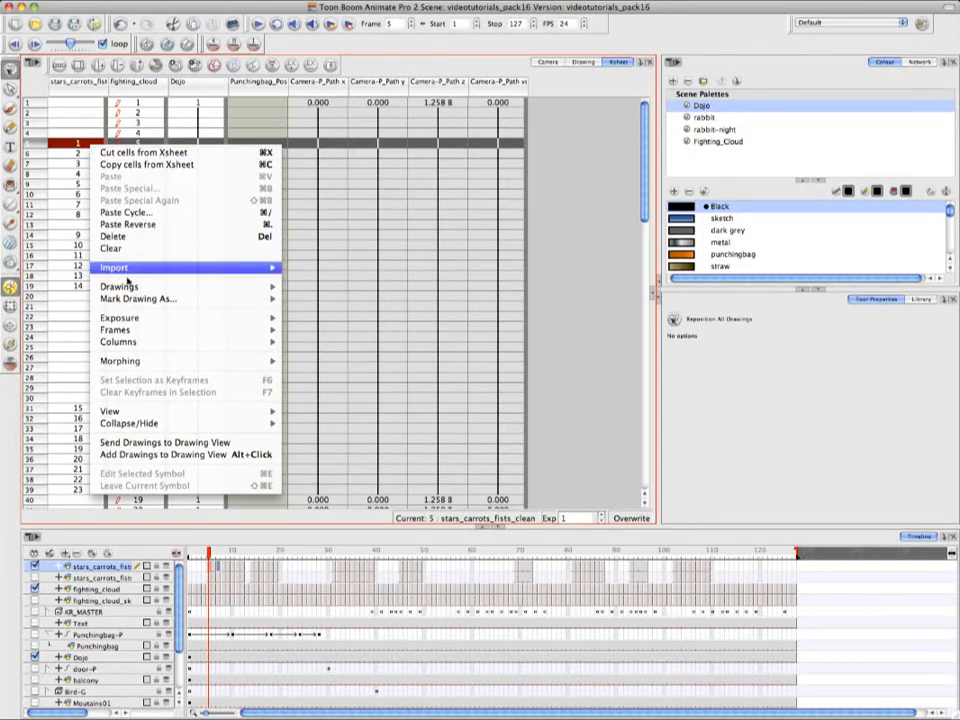
{"action": "mouse_move", "coordinate": [150, 298]}
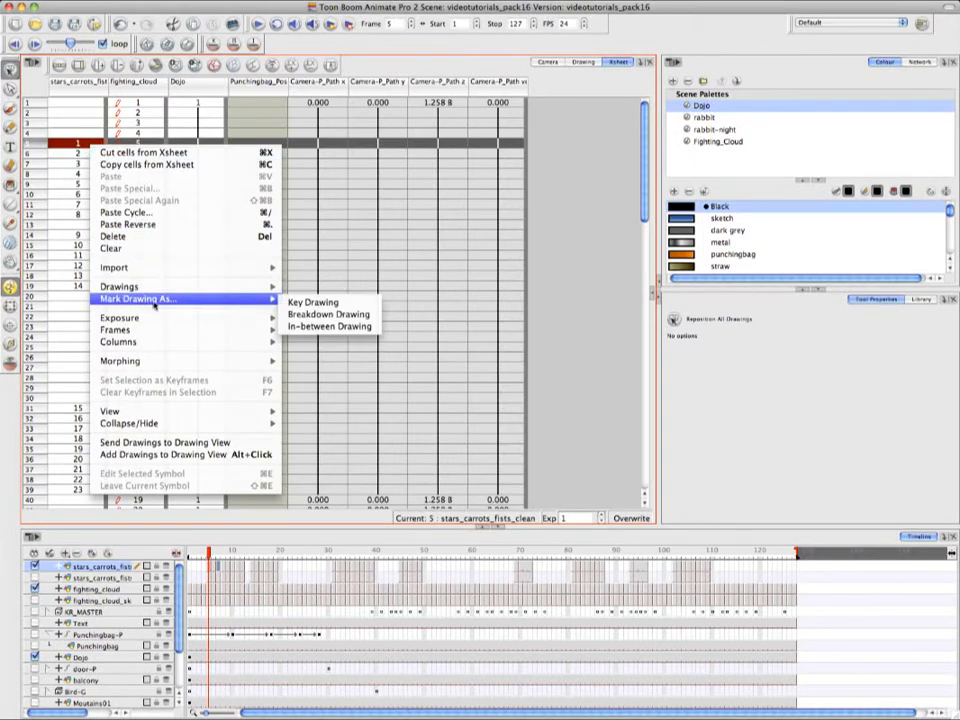
{"action": "left_click", "coordinate": [376, 303]}
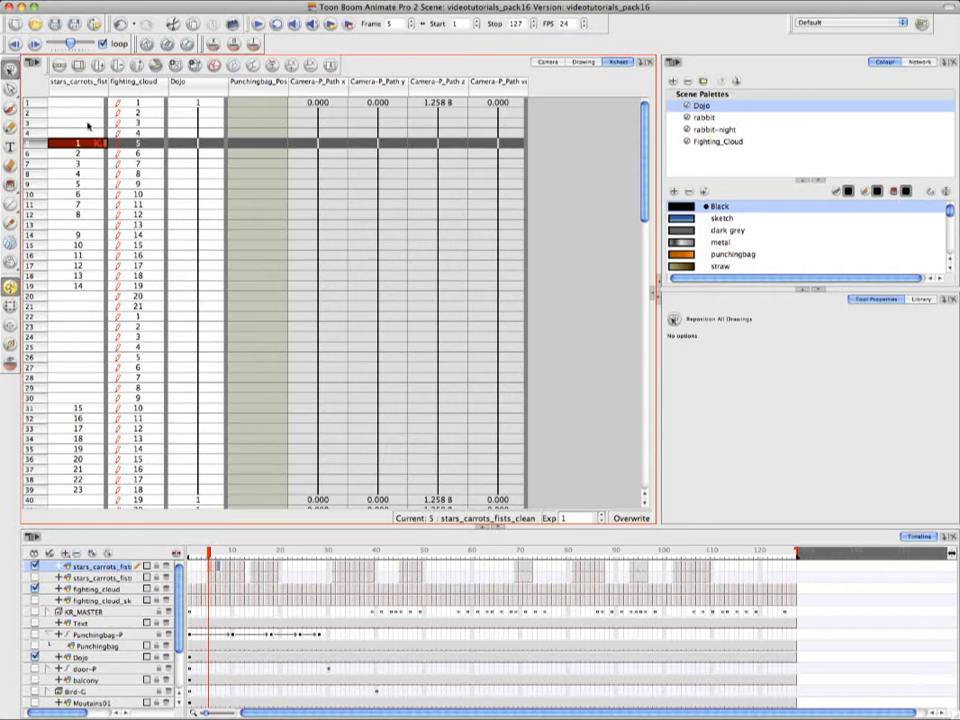
- Mark drawing 8 at frame 12 of the clean carrot column as a Key Drawing
{"action": "left_click", "coordinate": [100, 215]}
{"action": "right_click", "coordinate": [100, 215]}
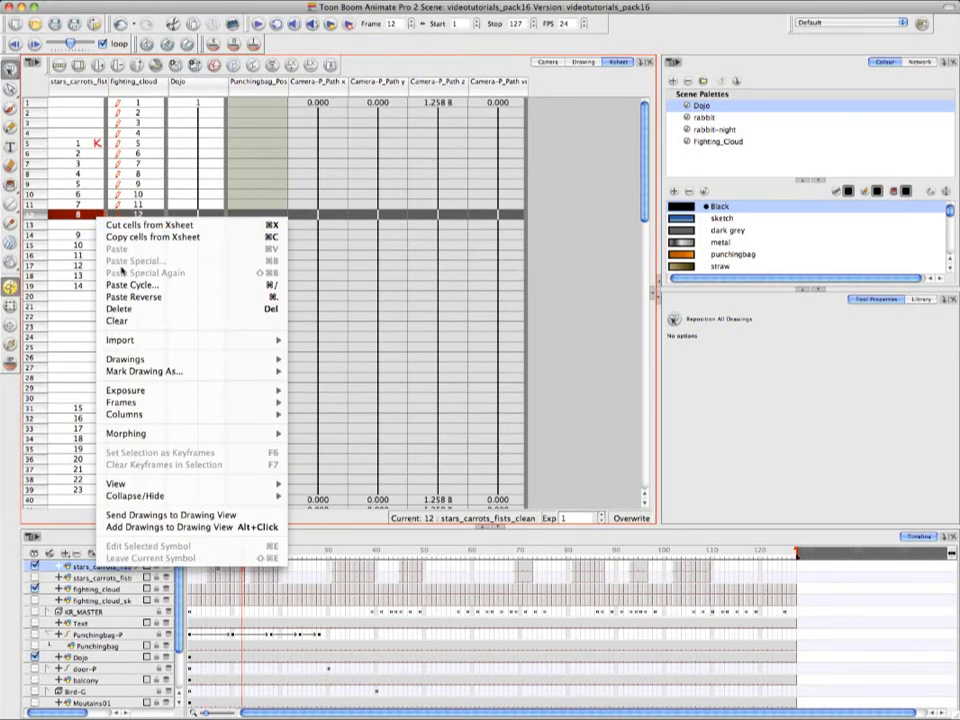
{"action": "mouse_move", "coordinate": [275, 371]}
{"action": "left_click", "coordinate": [352, 375]}
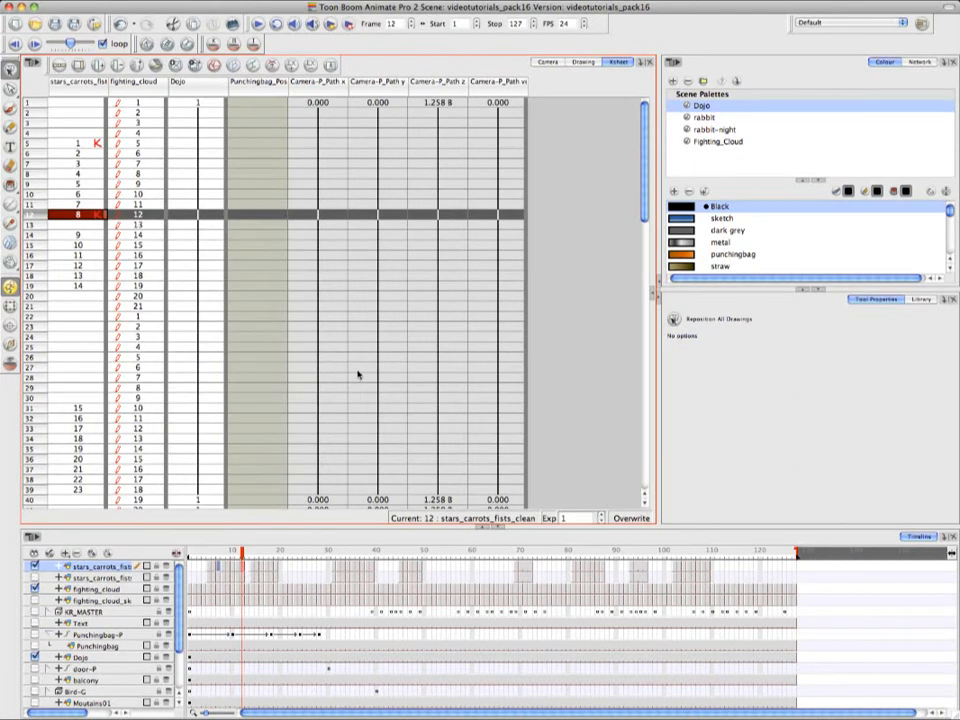
- Mark drawing 4 at frame 8 of the clean carrot column as a Breakdown Drawing
{"action": "left_click", "coordinate": [77, 173]}
{"action": "right_click", "coordinate": [100, 176]}
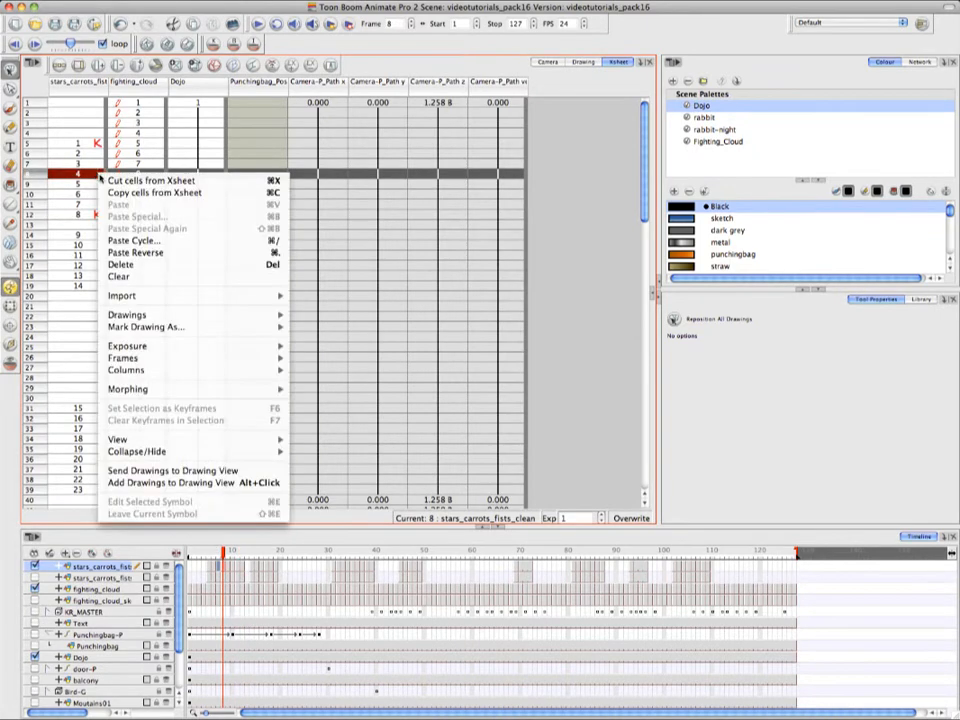
{"action": "mouse_move", "coordinate": [190, 328]}
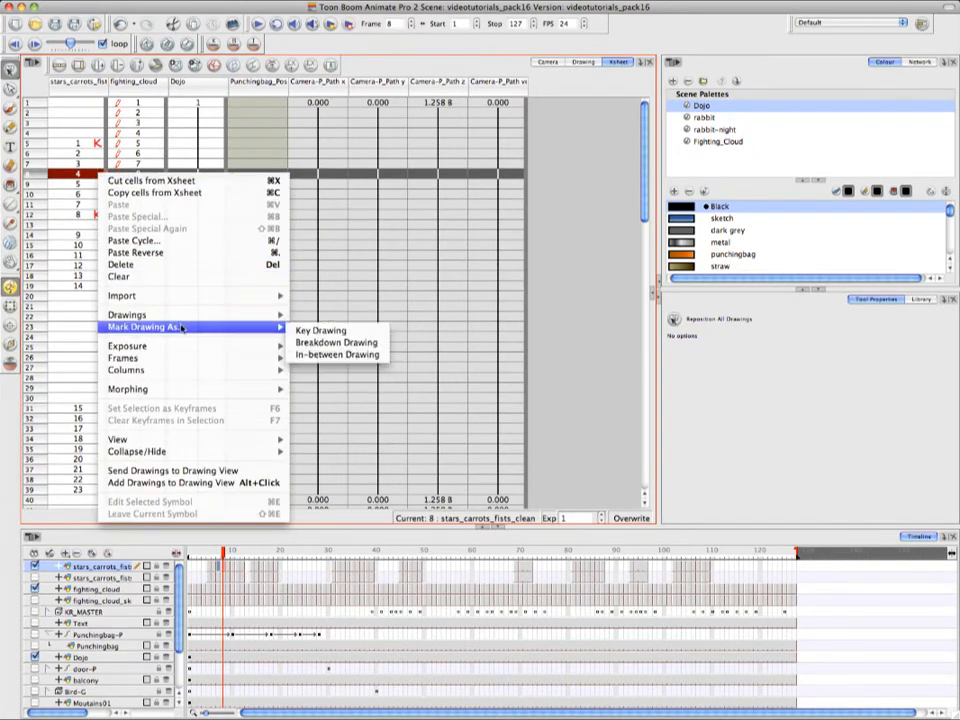
{"action": "left_click", "coordinate": [340, 343]}
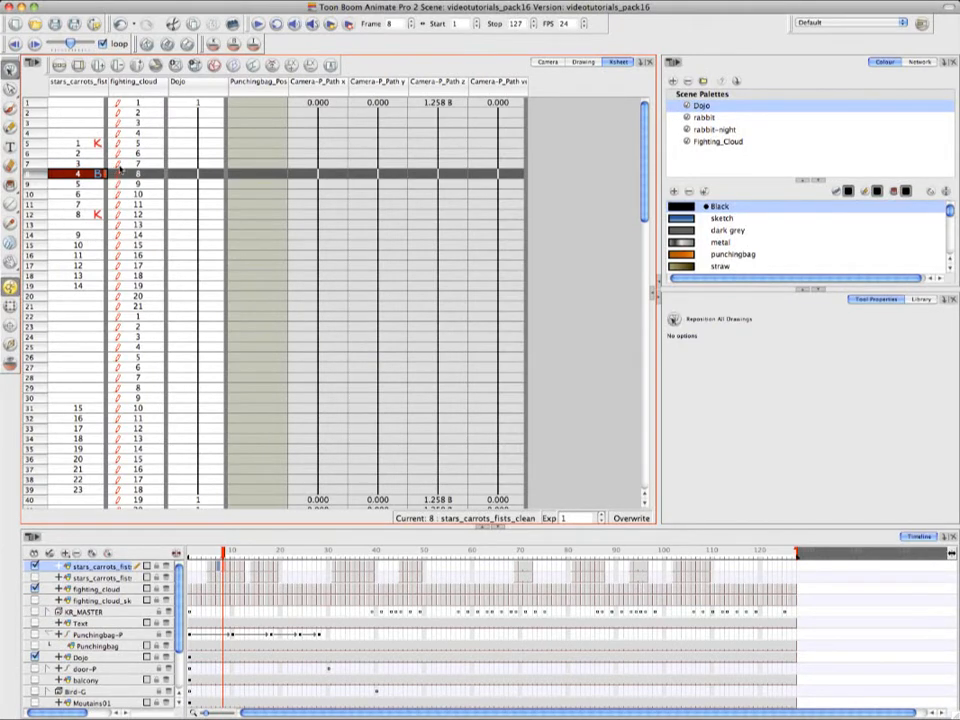
- Mark drawing 2 at frame 6 of the clean carrot column as a Breakdown Drawing
{"action": "left_click", "coordinate": [80, 153]}
{"action": "right_click", "coordinate": [93, 154]}
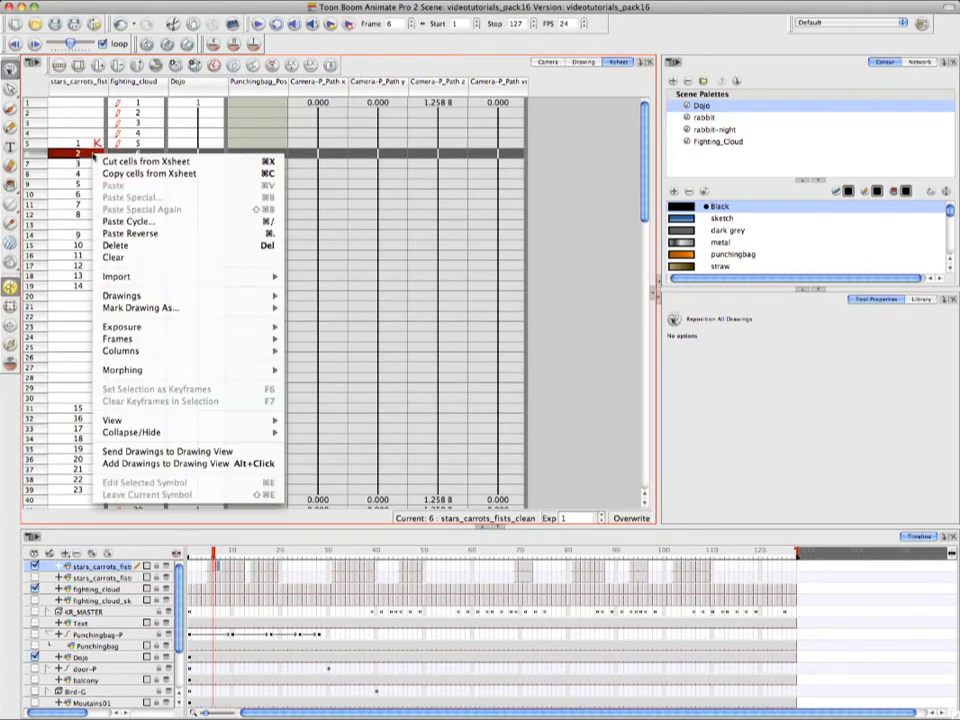
{"action": "mouse_move", "coordinate": [200, 307]}
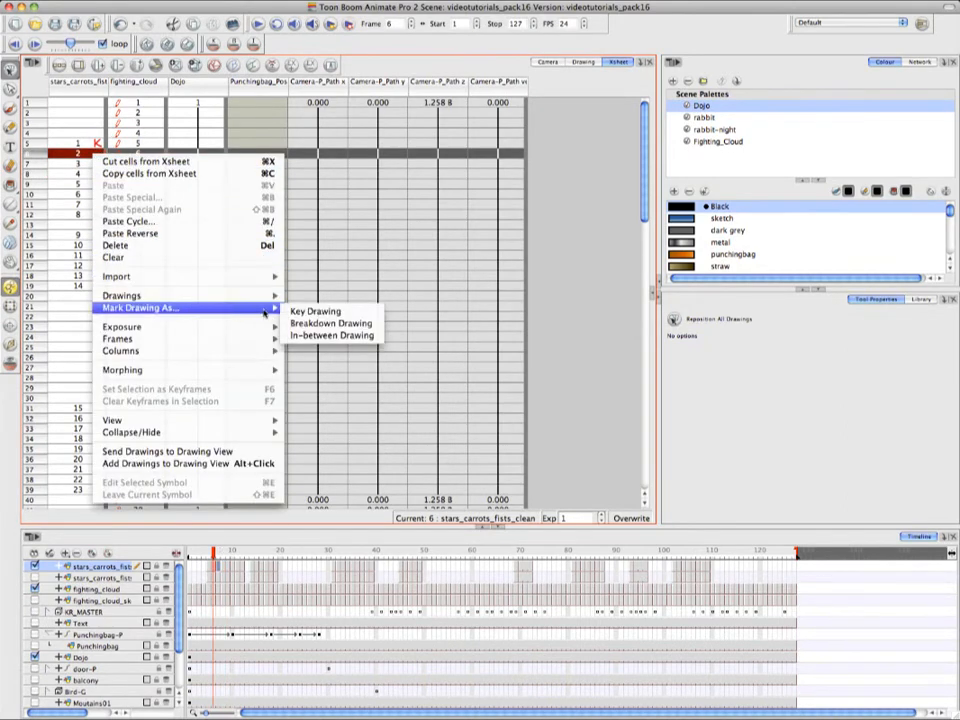
{"action": "left_click", "coordinate": [313, 324]}
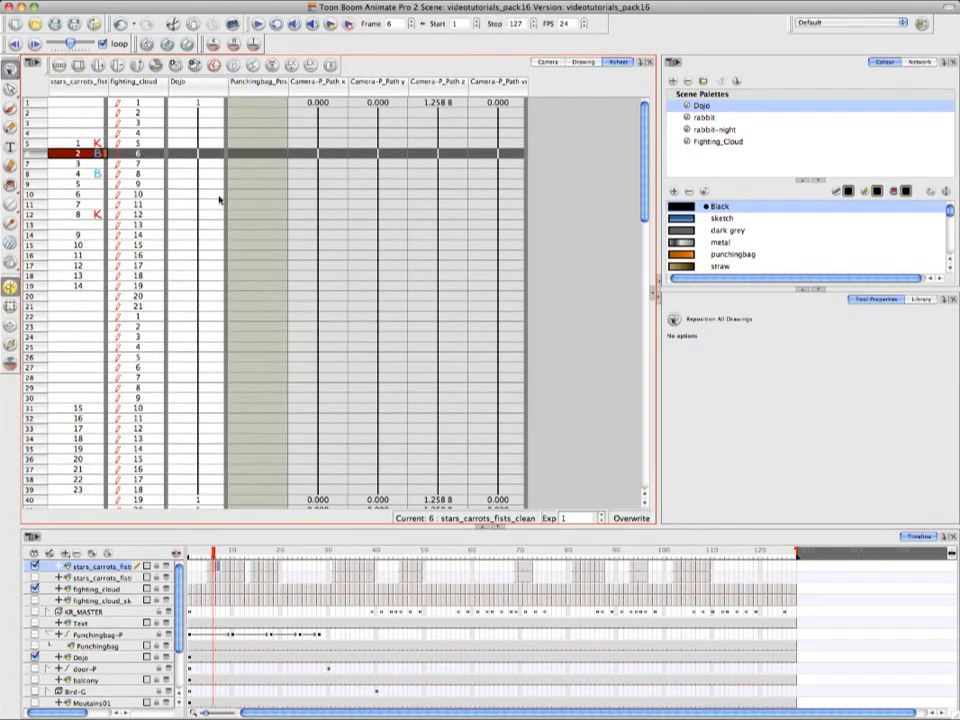
- Mark drawing 2 at frame 6 of the clean carrot column as an In-between Drawing
{"action": "right_click", "coordinate": [89, 154]}
{"action": "mouse_move", "coordinate": [258, 311]}
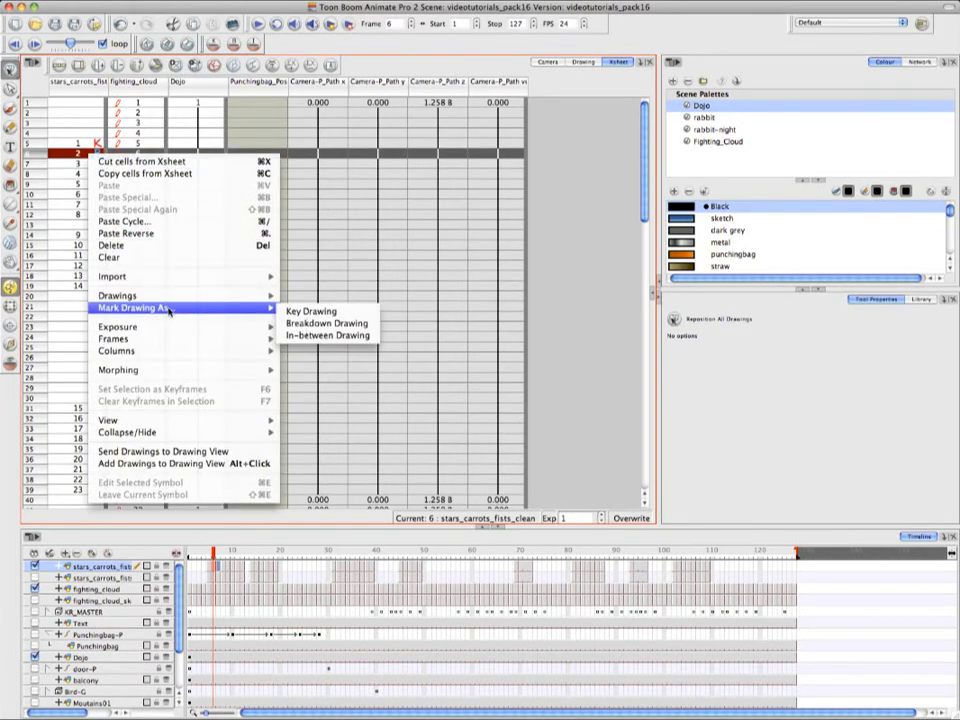
{"action": "left_click", "coordinate": [327, 335]}
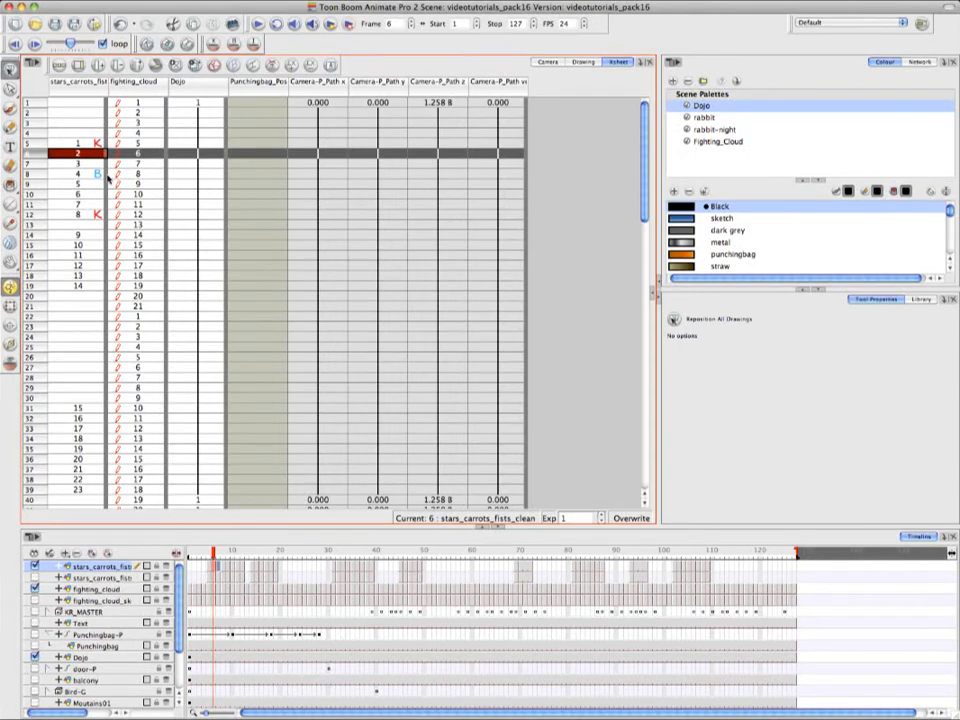
- Return to the Drawing view and create an empty drawing at frame 25 of the stars_carrots_fists_clean layer
{"action": "left_click", "coordinate": [584, 62]}
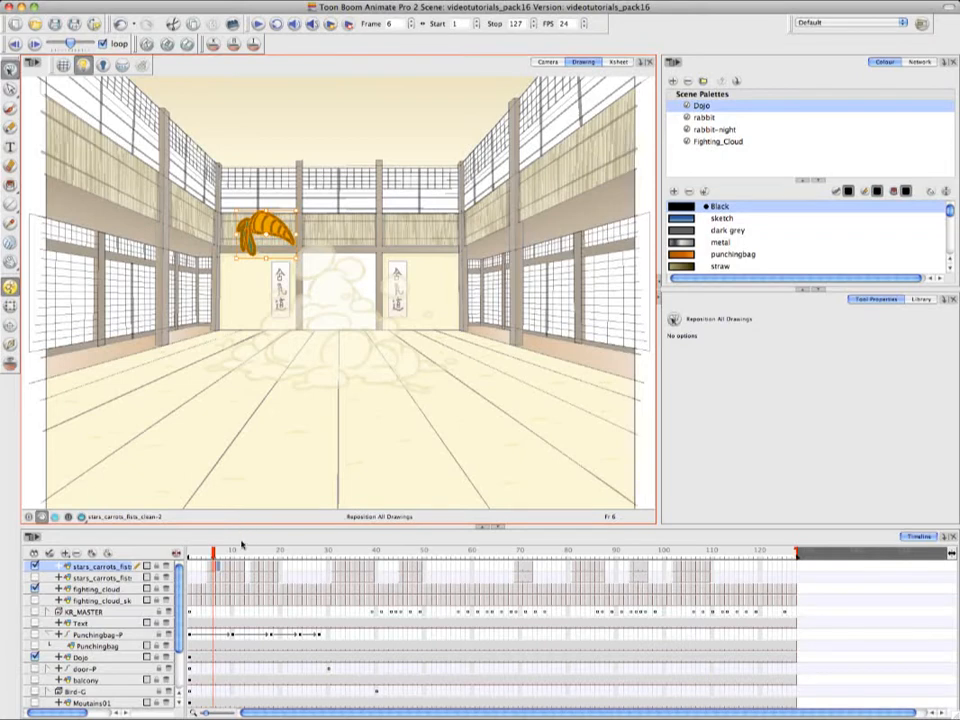
{"action": "left_click", "coordinate": [305, 552]}
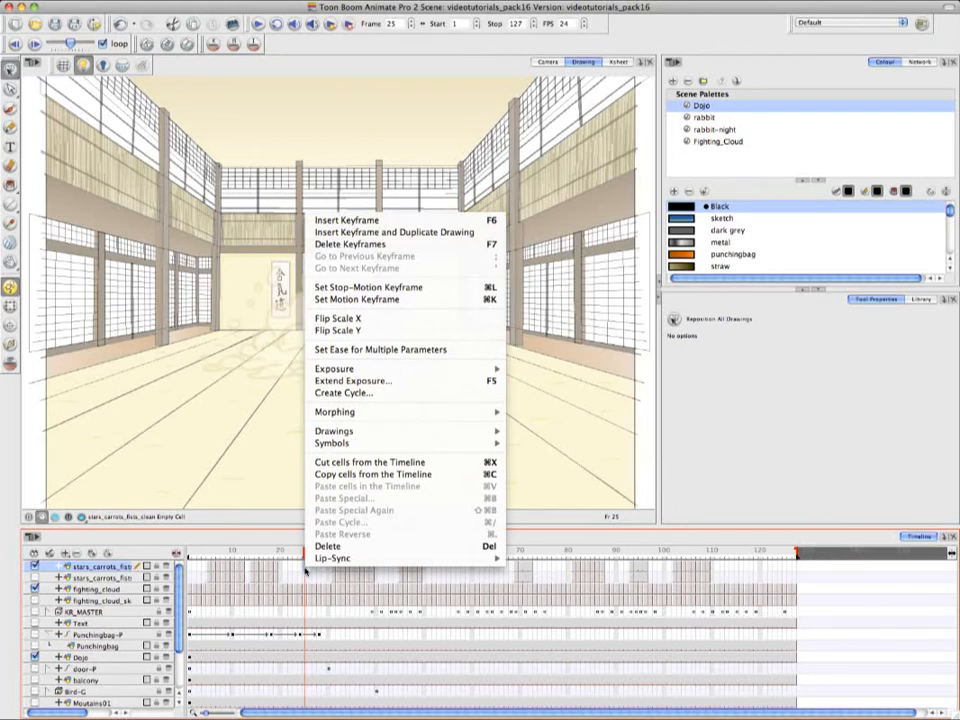
{"action": "mouse_move", "coordinate": [498, 433]}
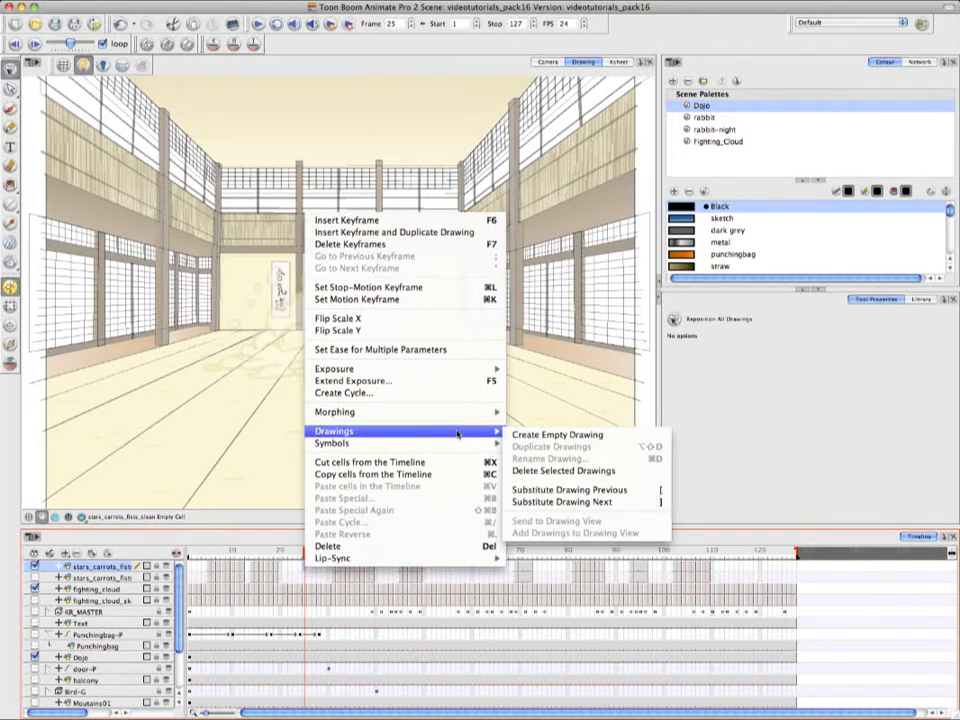
{"action": "left_click", "coordinate": [615, 438]}
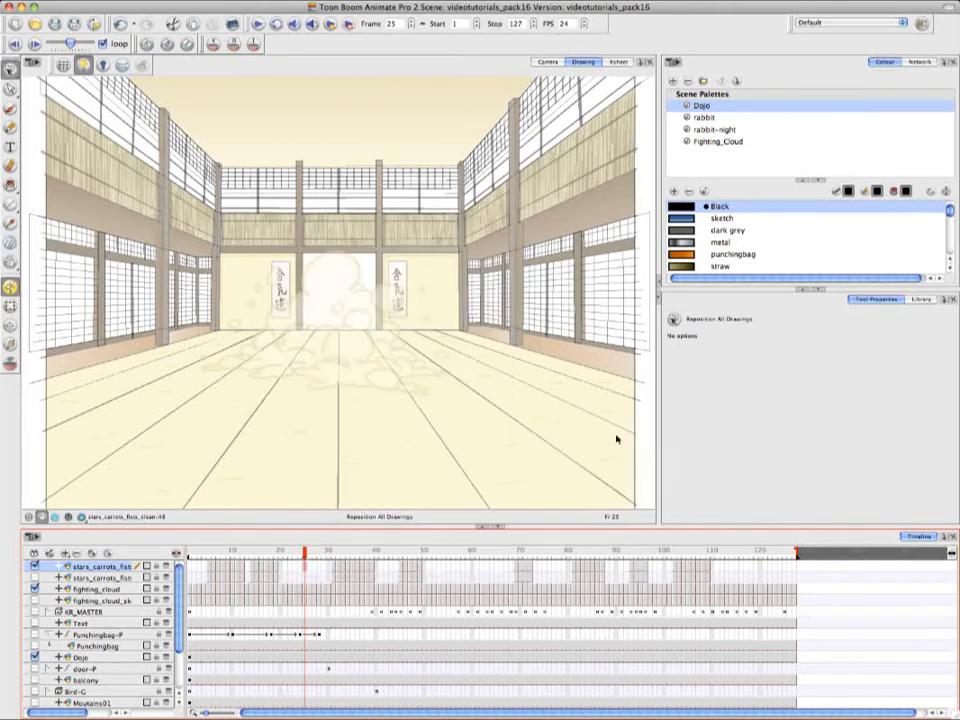
- Check the new empty drawing's cell at frame 25 in the Timeline and Xsheet, and undo its creation
{"action": "left_click", "coordinate": [310, 570]}
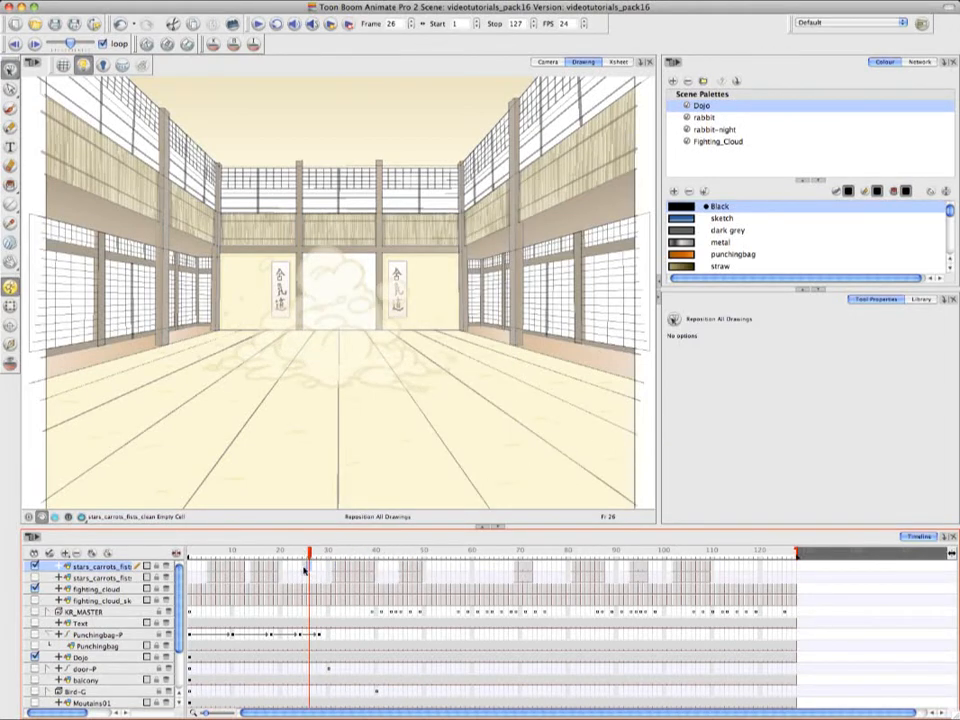
{"action": "left_click", "coordinate": [305, 568]}
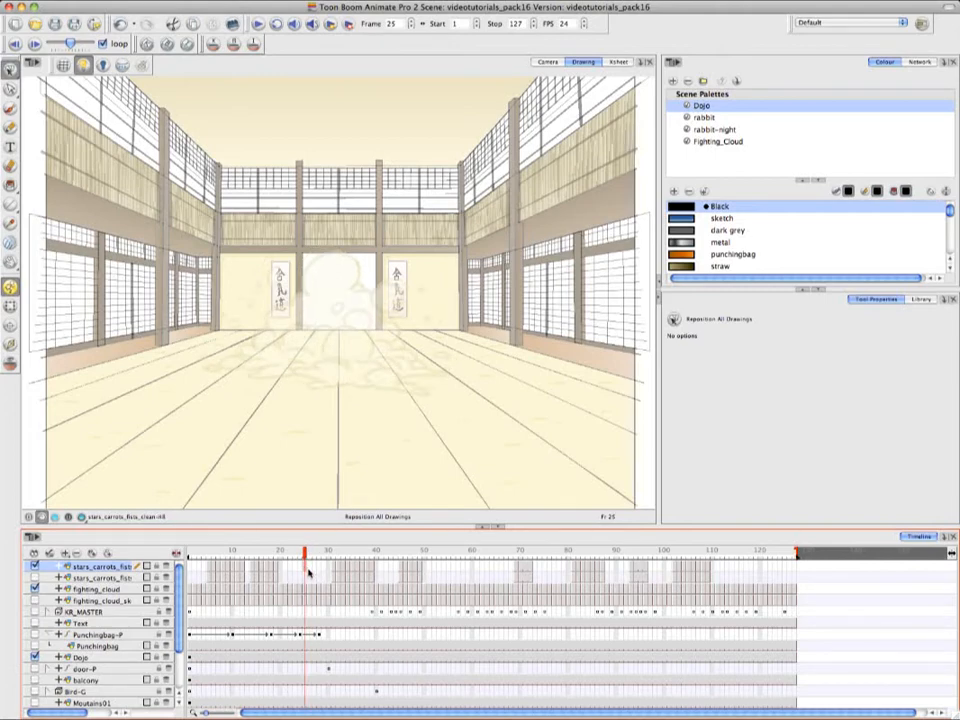
{"action": "left_click", "coordinate": [618, 61]}
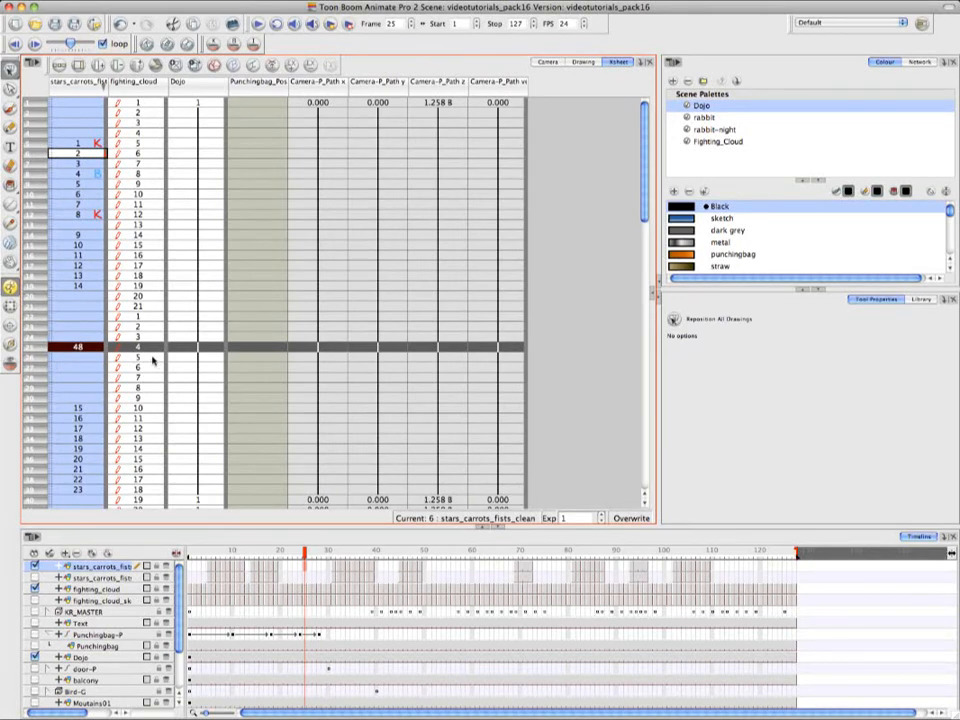
{"action": "left_click", "coordinate": [583, 62]}
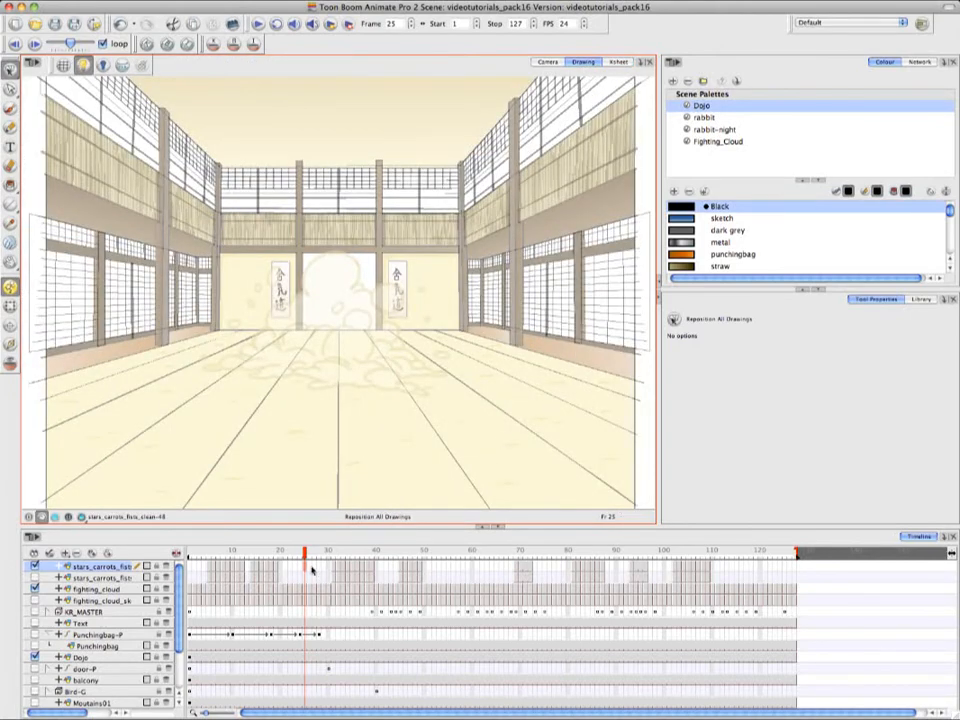
{"action": "left_click", "coordinate": [314, 558]}
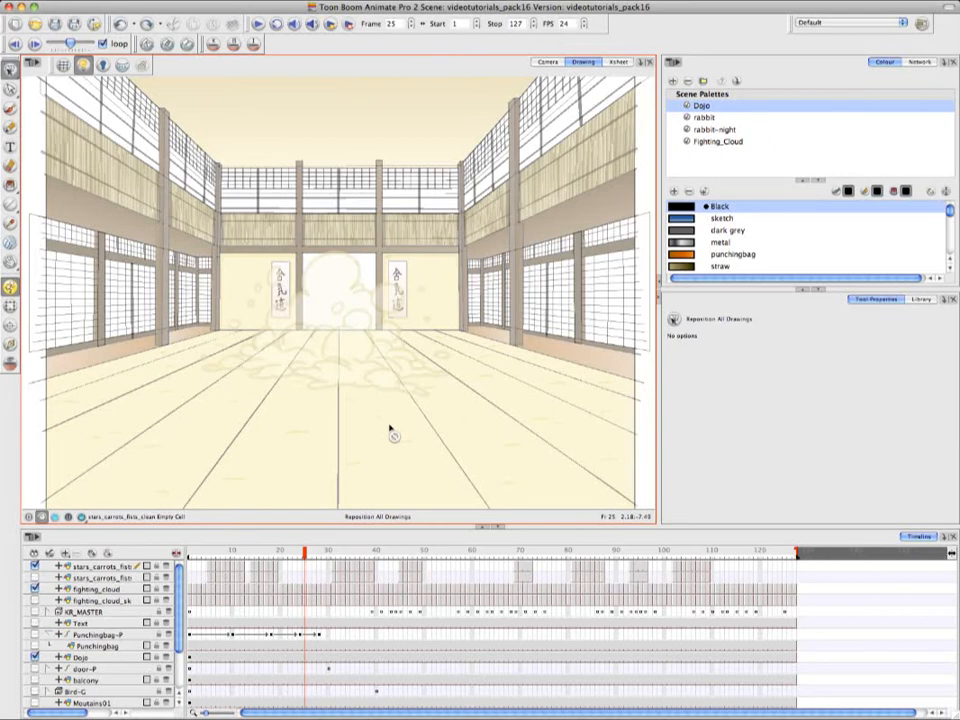
- At frame 5, use Reposition All Drawings to move all the carrot layer's drawings onto the dust cloud in front of the doorway
{"action": "left_click", "coordinate": [210, 567]}
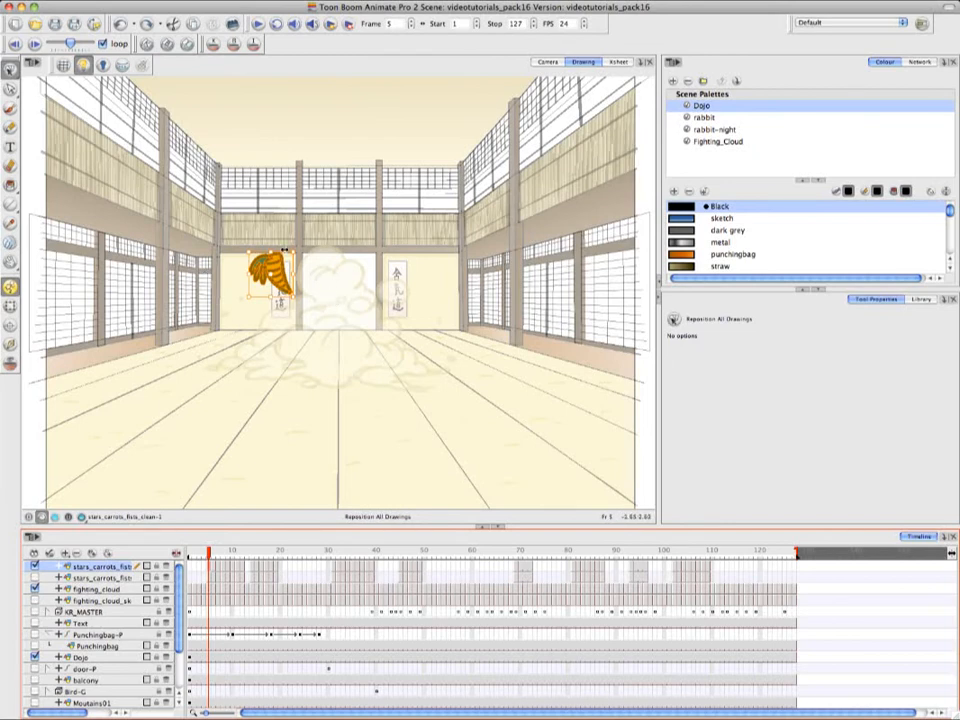
{"action": "left_click", "coordinate": [11, 68]}
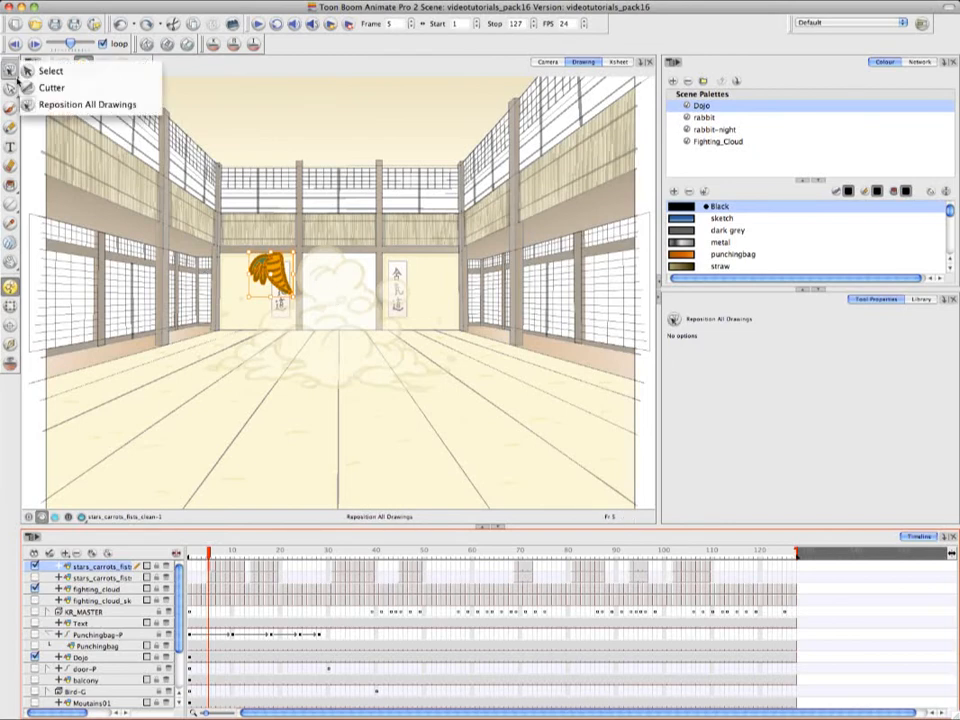
{"action": "left_click", "coordinate": [88, 105]}
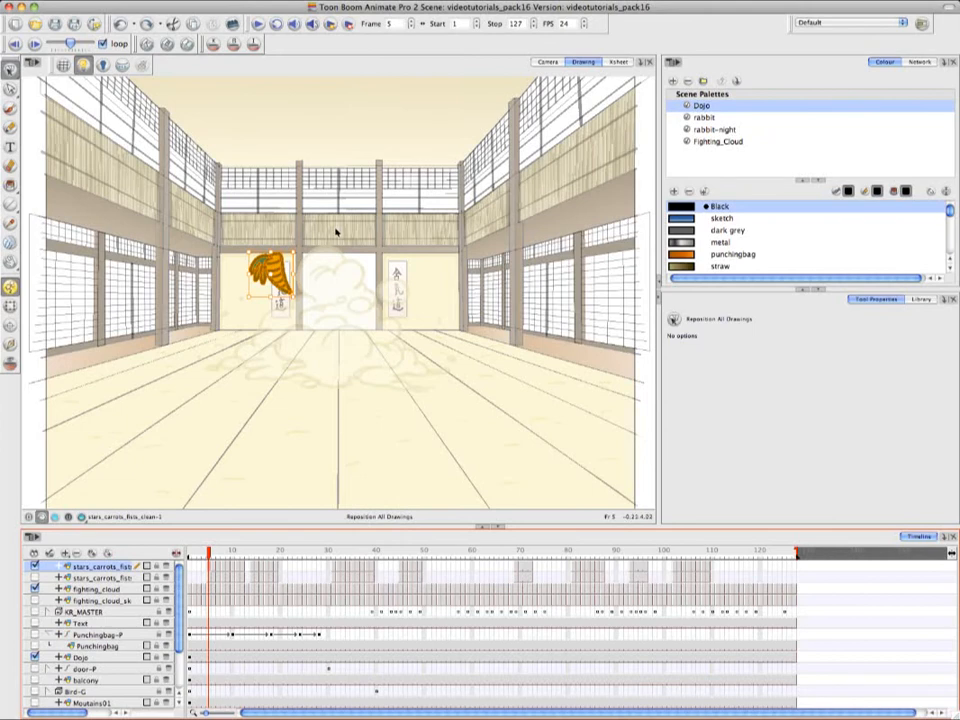
{"action": "mouse_move", "coordinate": [275, 268]}
{"action": "left_mouse_down"}
{"action": "mouse_move", "coordinate": [311, 284]}
{"action": "mouse_move", "coordinate": [321, 318]}
{"action": "left_mouse_up"}
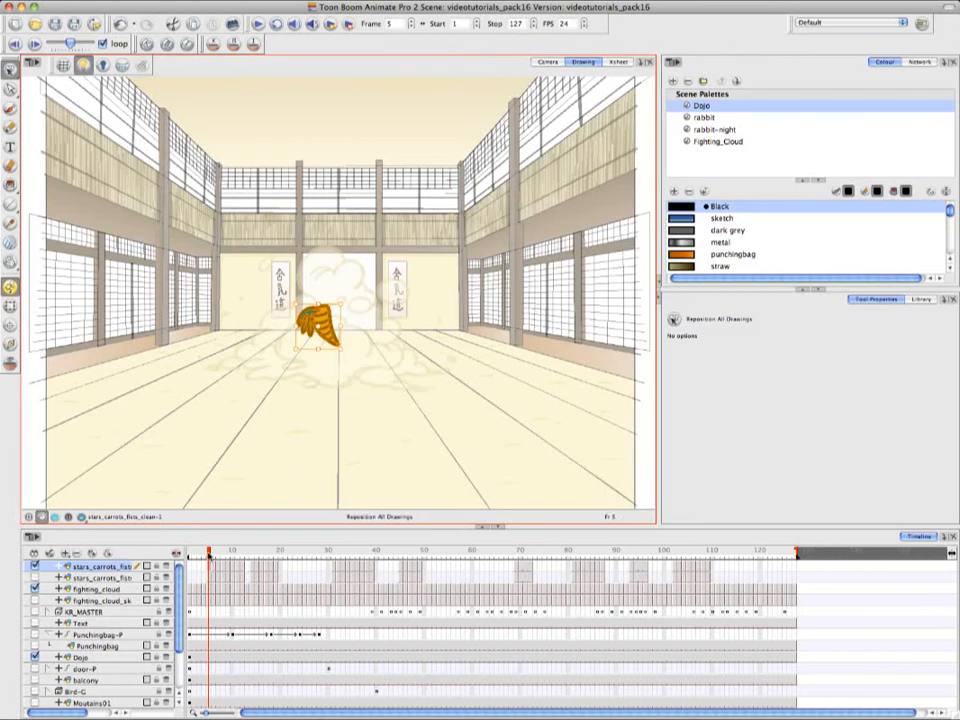
{"action": "mouse_move", "coordinate": [209, 557]}
{"action": "left_mouse_down"}
{"action": "mouse_move", "coordinate": [236, 562]}
{"action": "mouse_move", "coordinate": [209, 568]}
{"action": "left_mouse_up"}
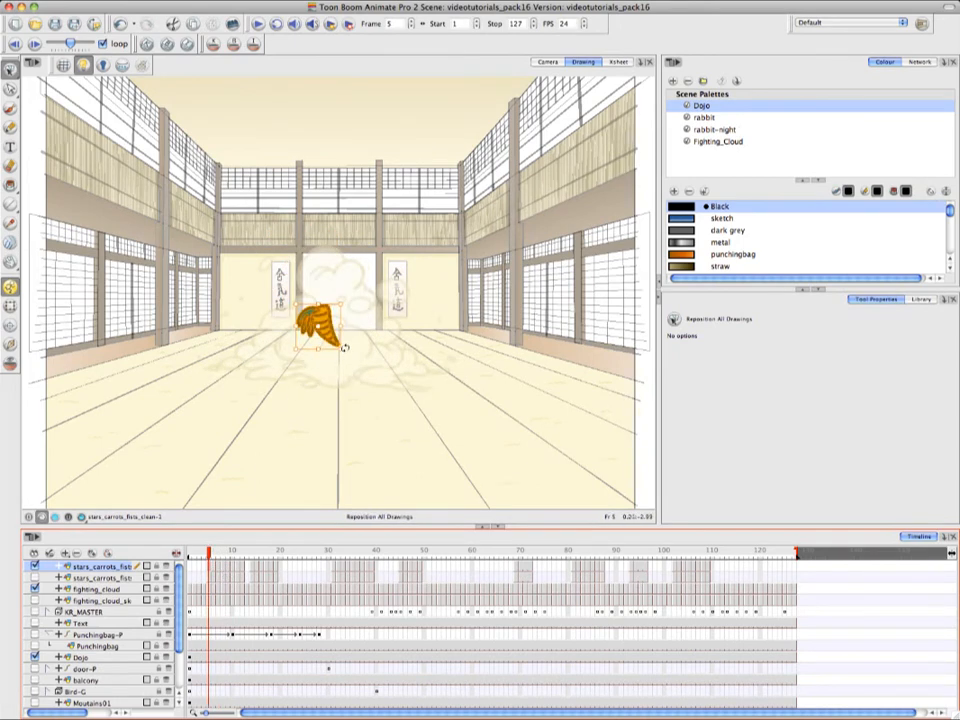
- Rotate all the carrot layer's drawings about a quarter turn counter-clockwise and check the neighbouring frames
{"action": "left_click", "coordinate": [349, 296]}
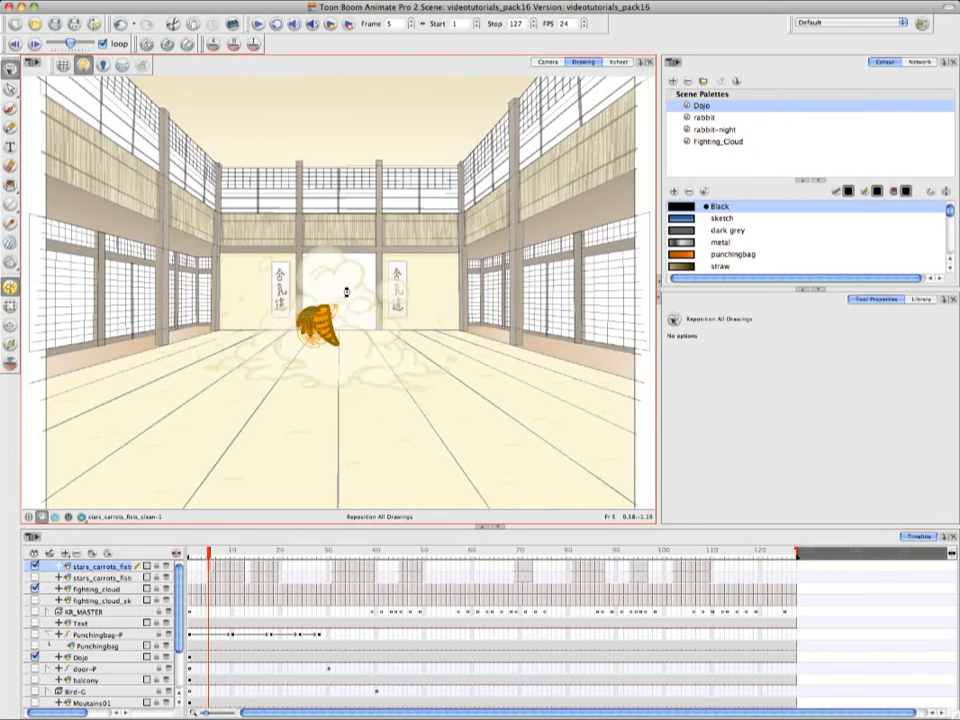
{"action": "left_click", "coordinate": [346, 293]}
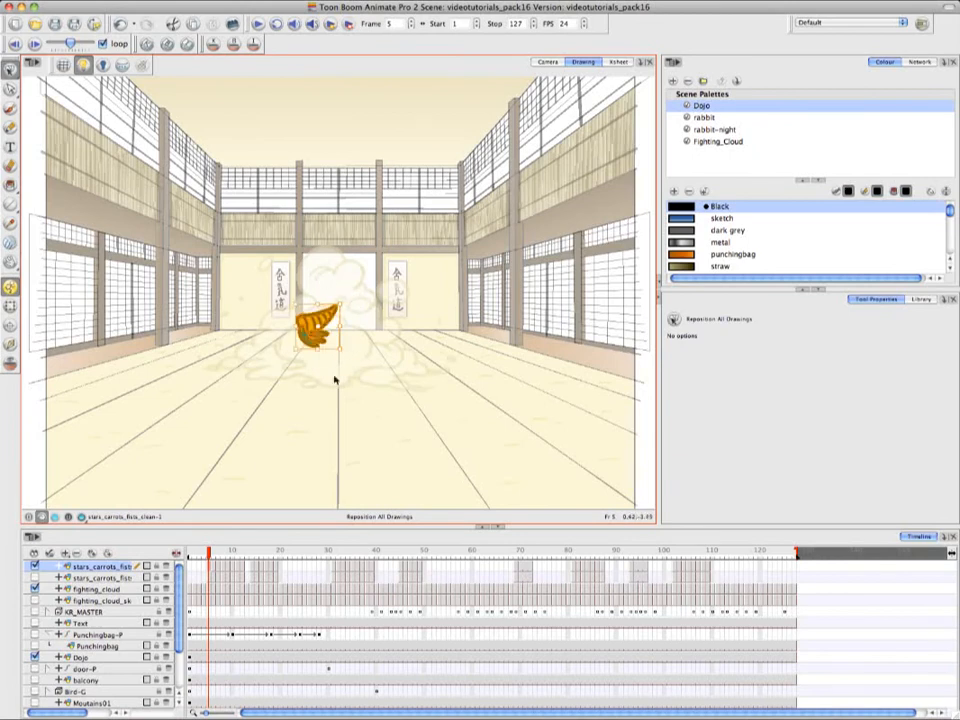
{"action": "mouse_move", "coordinate": [211, 556]}
{"action": "left_mouse_down"}
{"action": "mouse_move", "coordinate": [241, 563]}
{"action": "mouse_move", "coordinate": [209, 564]}
{"action": "left_mouse_up"}
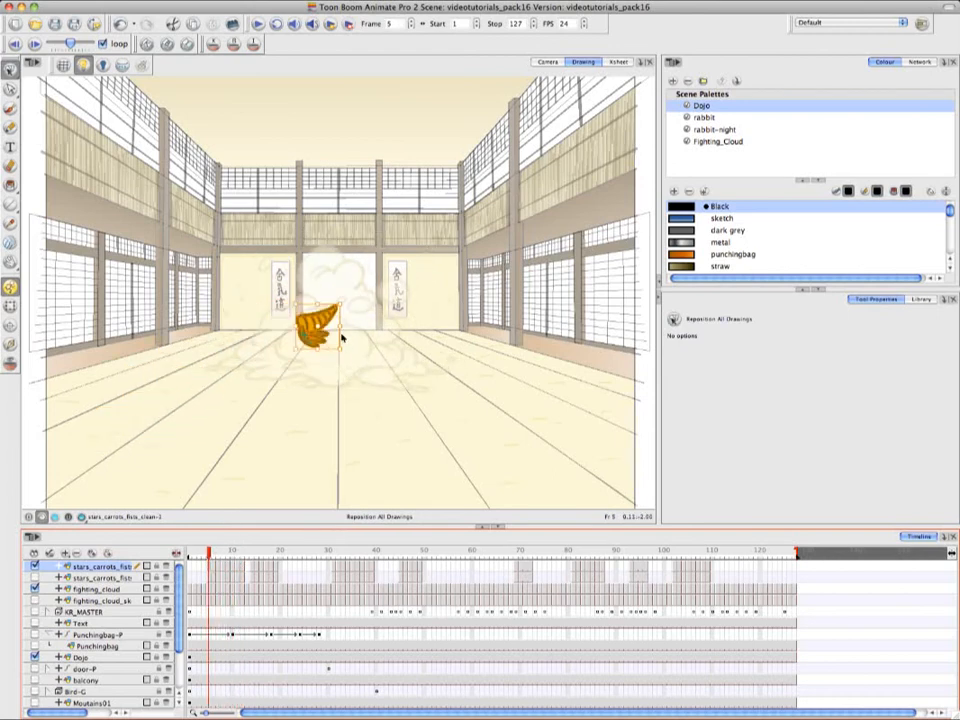
- Skew all the carrot layer's drawings so their lower edge shifts to the right, and scrub the following frames to check
{"action": "left_click_drag", "start_coordinate": [328, 348], "coordinate": [363, 345]}
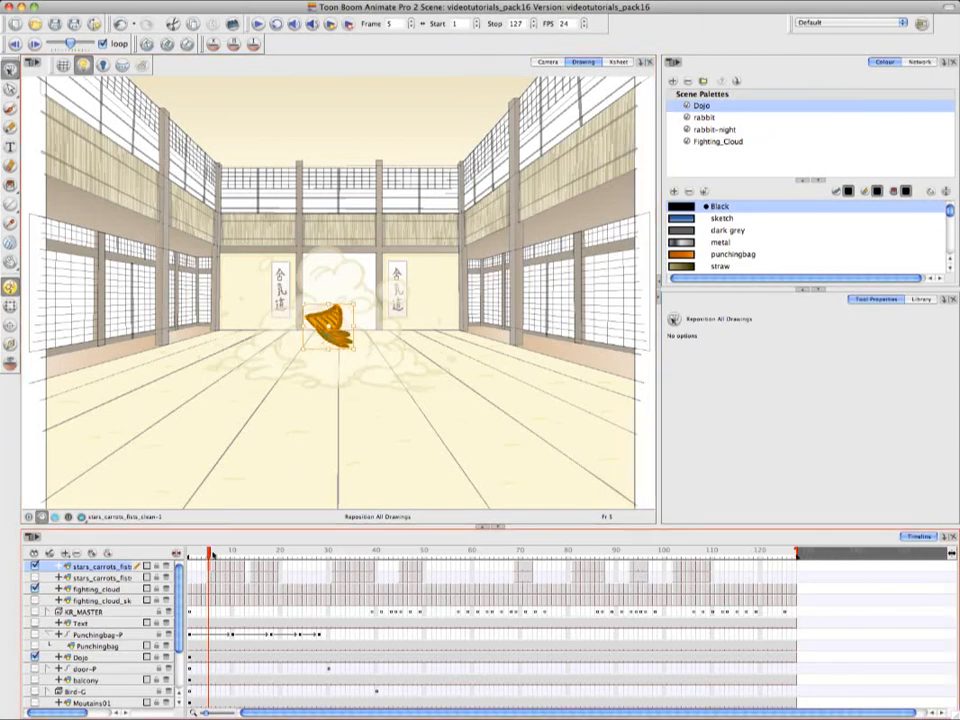
{"action": "left_click", "coordinate": [218, 553]}
{"action": "mouse_move", "coordinate": [219, 556]}
{"action": "left_mouse_down"}
{"action": "mouse_move", "coordinate": [234, 556]}
{"action": "mouse_move", "coordinate": [209, 557]}
{"action": "left_mouse_up"}
- Rotate the skewed carrot drawings slightly counter-clockwise and enlarge them to about twice their size
{"action": "left_click", "coordinate": [325, 325]}
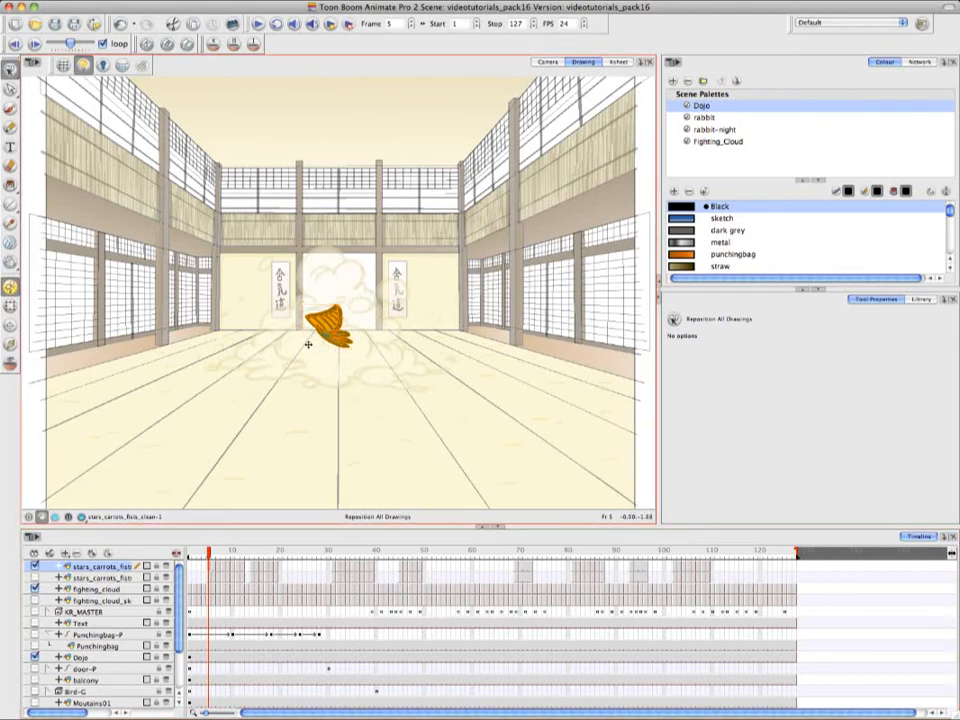
{"action": "mouse_move", "coordinate": [356, 352]}
{"action": "left_mouse_down"}
{"action": "mouse_move", "coordinate": [362, 330]}
{"action": "mouse_move", "coordinate": [341, 285]}
{"action": "mouse_move", "coordinate": [369, 336]}
{"action": "mouse_move", "coordinate": [364, 358]}
{"action": "mouse_move", "coordinate": [377, 326]}
{"action": "mouse_move", "coordinate": [380, 337]}
{"action": "left_mouse_up"}
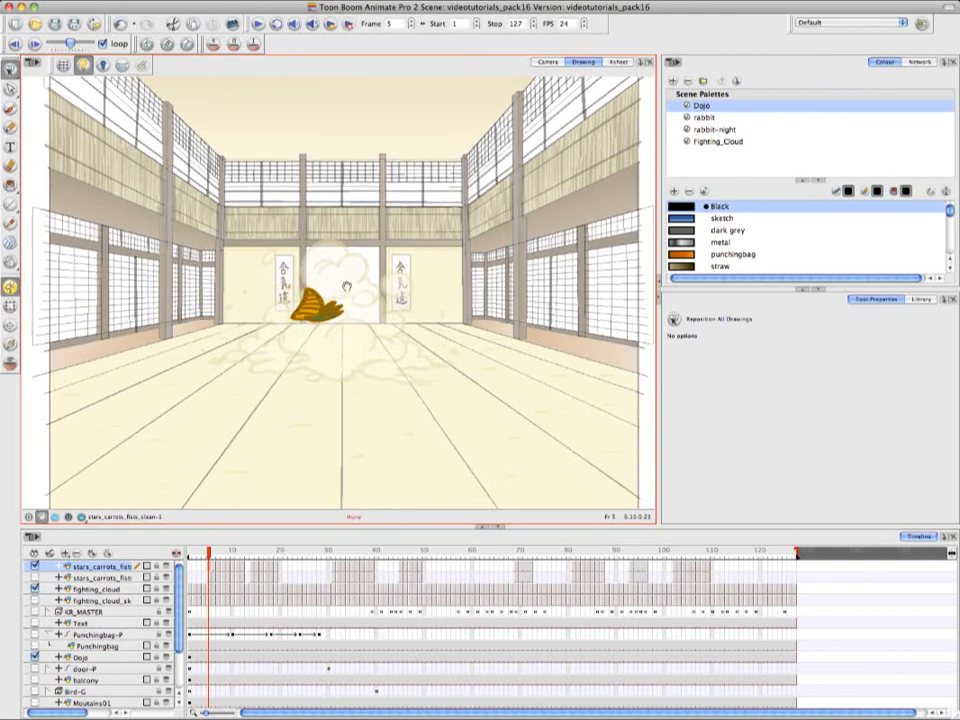
{"action": "mouse_move", "coordinate": [343, 289]}
{"action": "left_mouse_down"}
{"action": "mouse_move", "coordinate": [377, 243]}
{"action": "mouse_move", "coordinate": [385, 268]}
{"action": "mouse_move", "coordinate": [371, 260]}
{"action": "mouse_move", "coordinate": [395, 241]}
{"action": "left_mouse_up"}
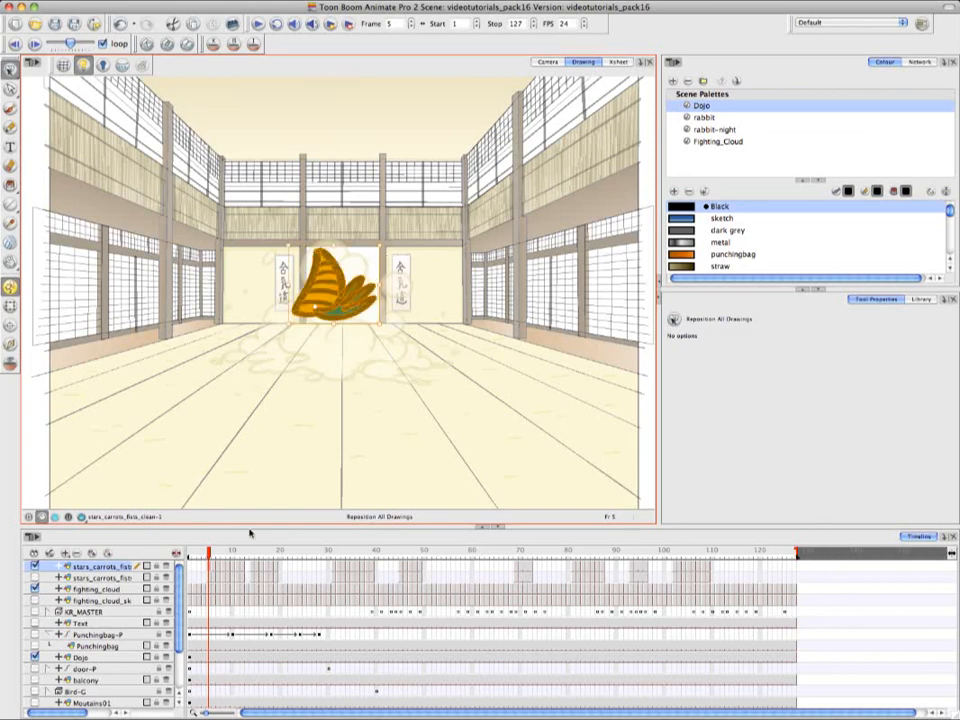
{"action": "mouse_move", "coordinate": [210, 553]}
{"action": "left_mouse_down"}
{"action": "mouse_move", "coordinate": [242, 561]}
{"action": "mouse_move", "coordinate": [209, 560]}
{"action": "left_mouse_up"}
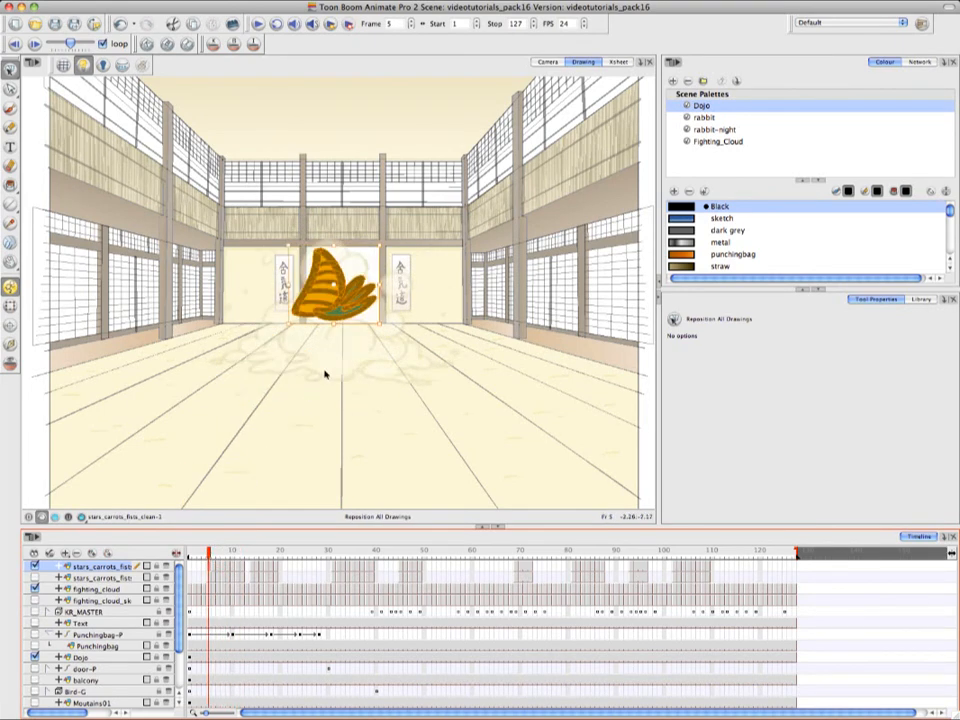